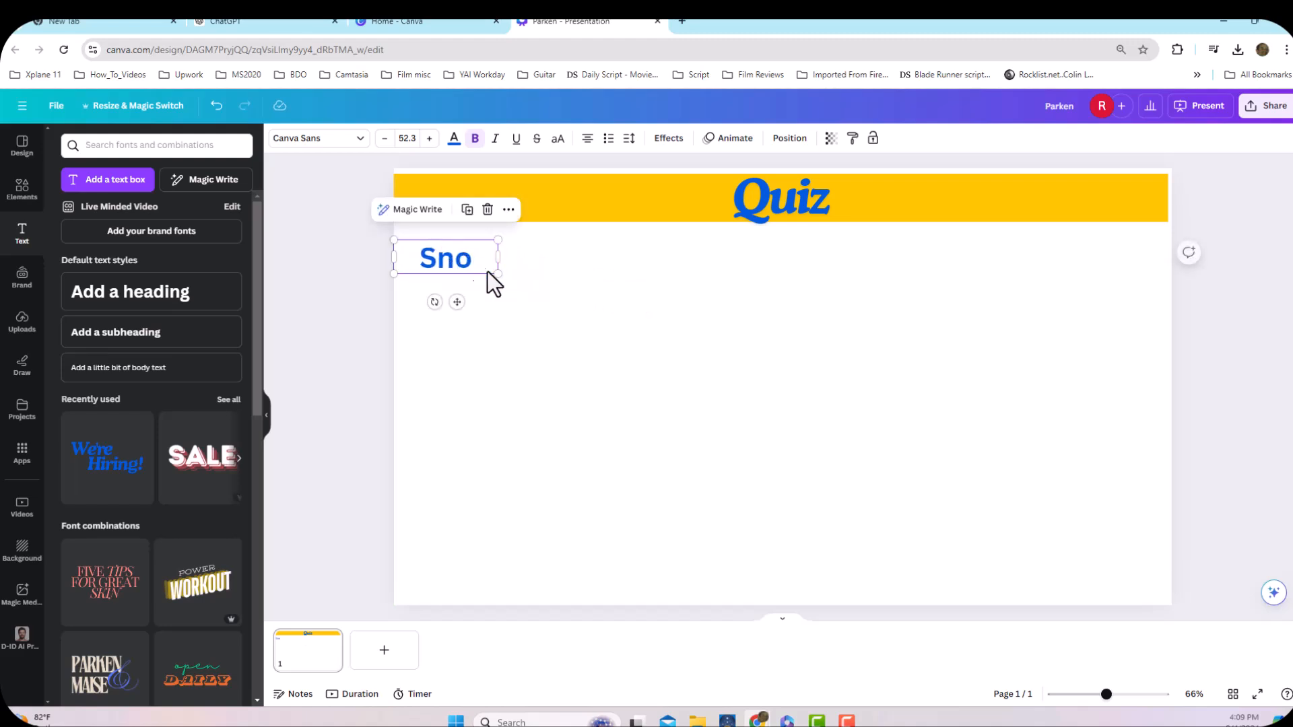
# Paste a copy of the Sno text box, move it to the middle of the page and change its text to Question
pyautogui.click(739, 398)
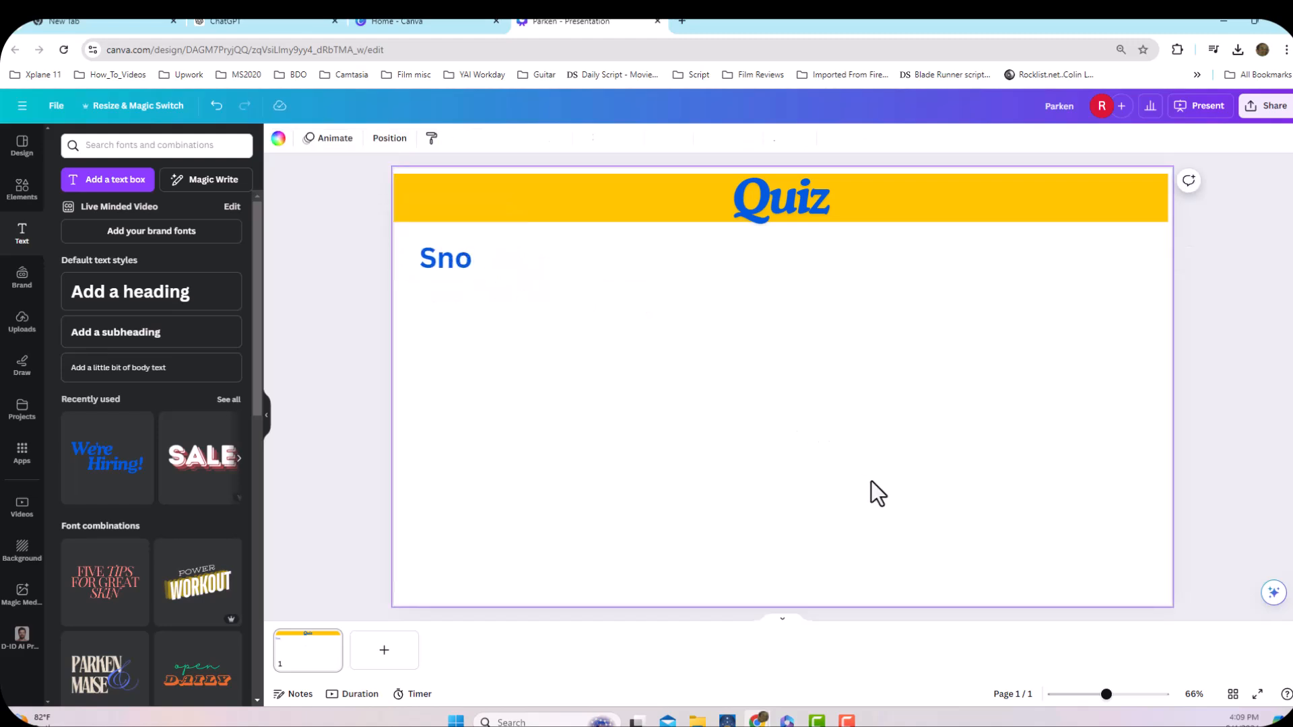
pyautogui.hotkey('ctrl', 'v')
pyautogui.moveTo(463, 272); pyautogui.dragTo(680, 365)
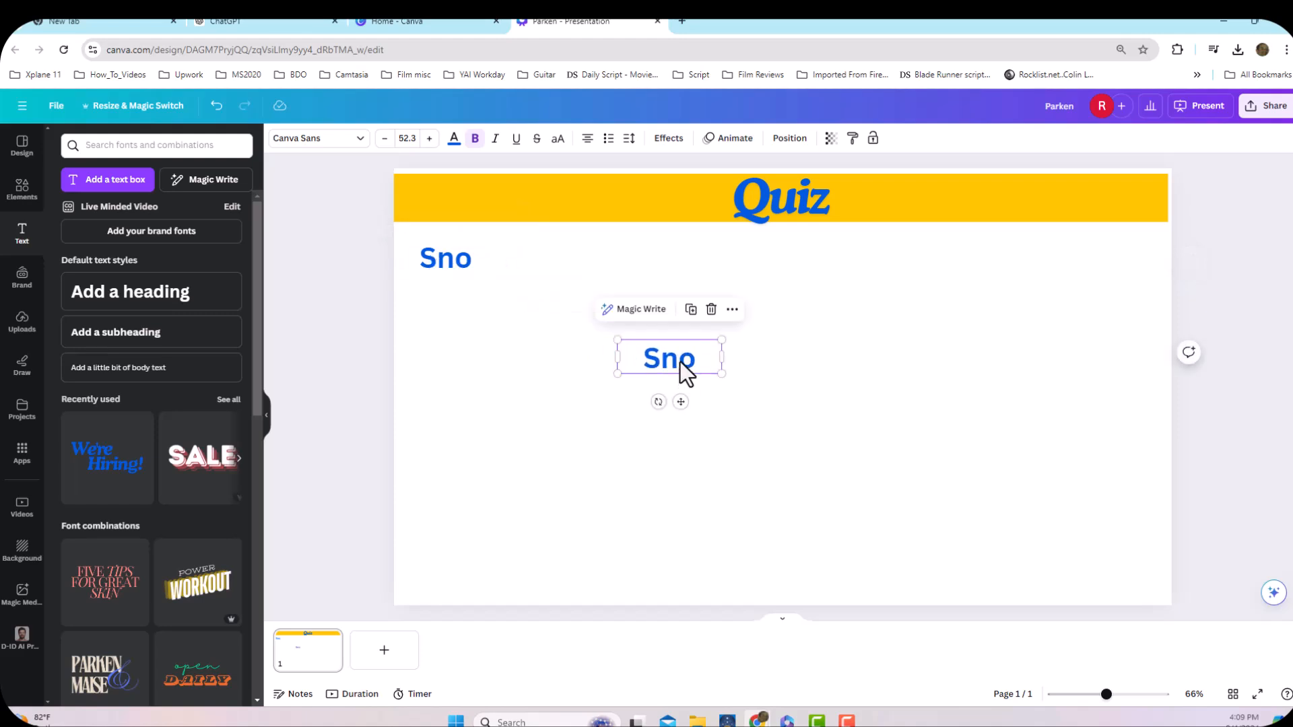
pyautogui.doubleClick(680, 362)
pyautogui.write('Question')
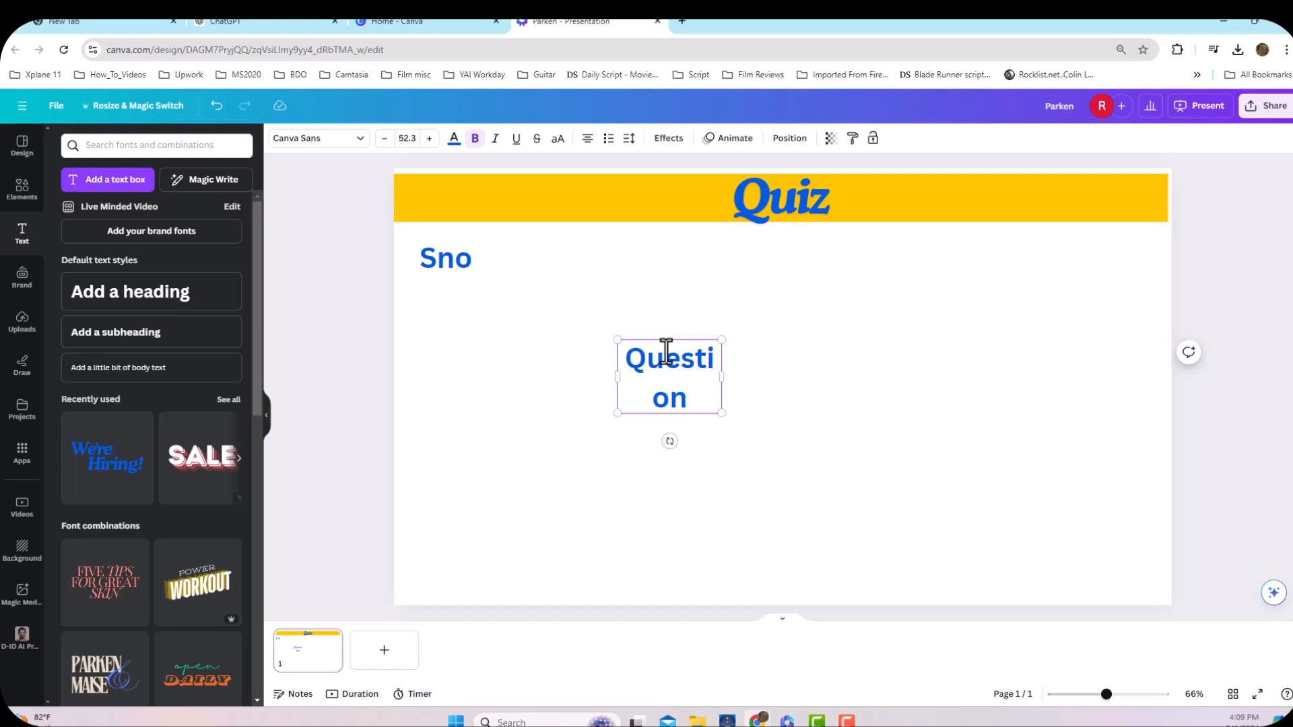
# Resize the Question text box so the word fits on one line and place it beside Sno
pyautogui.moveTo(722, 413); pyautogui.dragTo(742, 352)
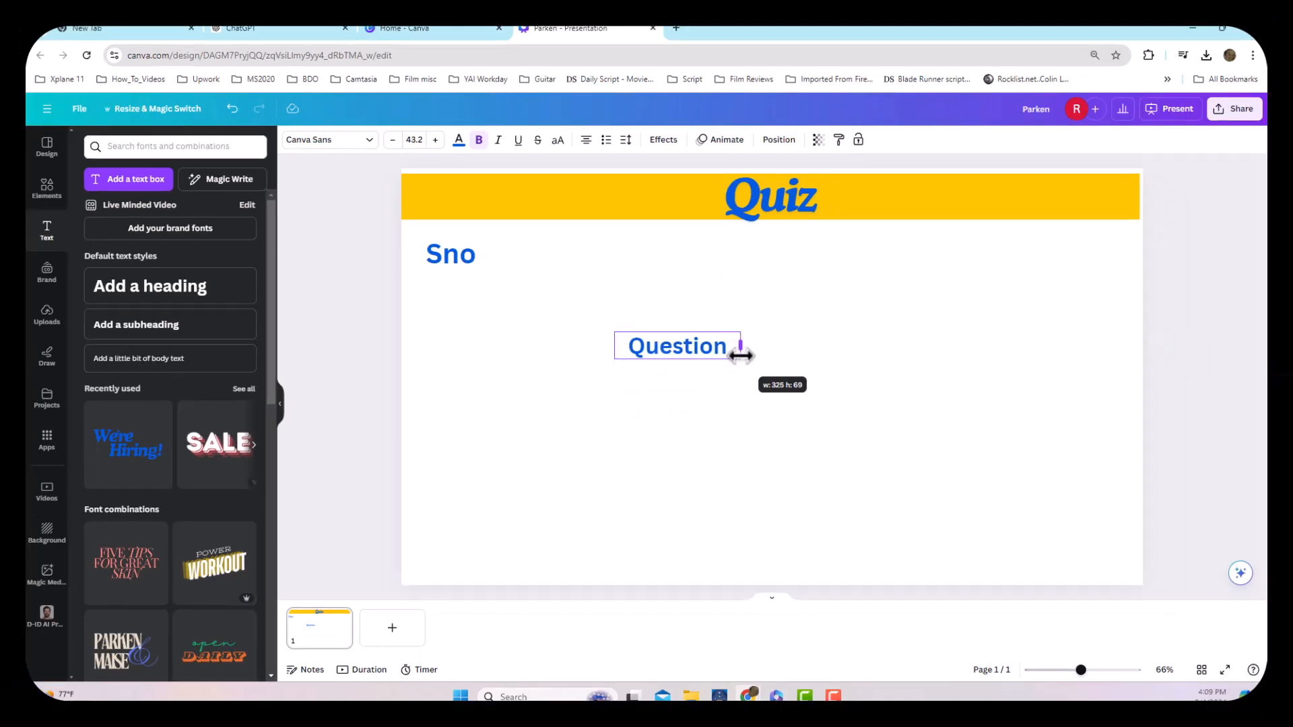
pyautogui.click(707, 392)
pyautogui.moveTo(662, 330); pyautogui.dragTo(555, 262)
pyautogui.click(732, 389)
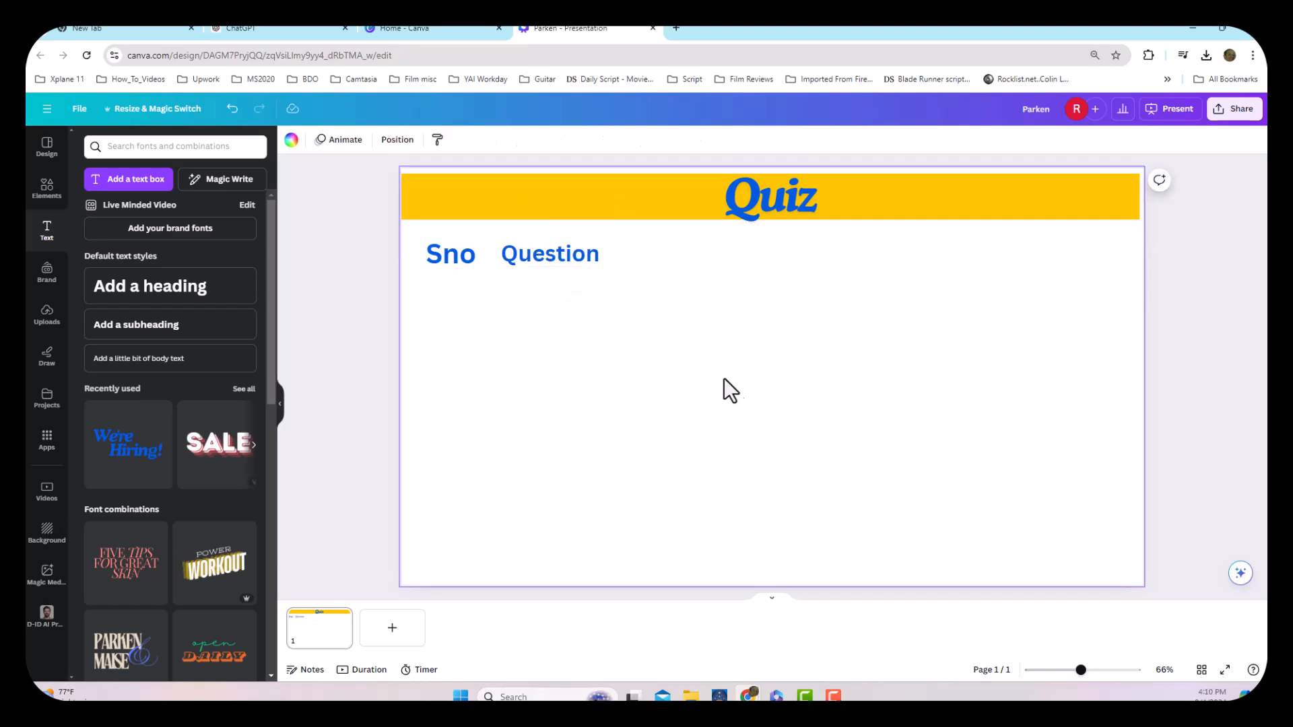
# Copy the Question text box and paste four copies of it on the page
pyautogui.click(576, 266)
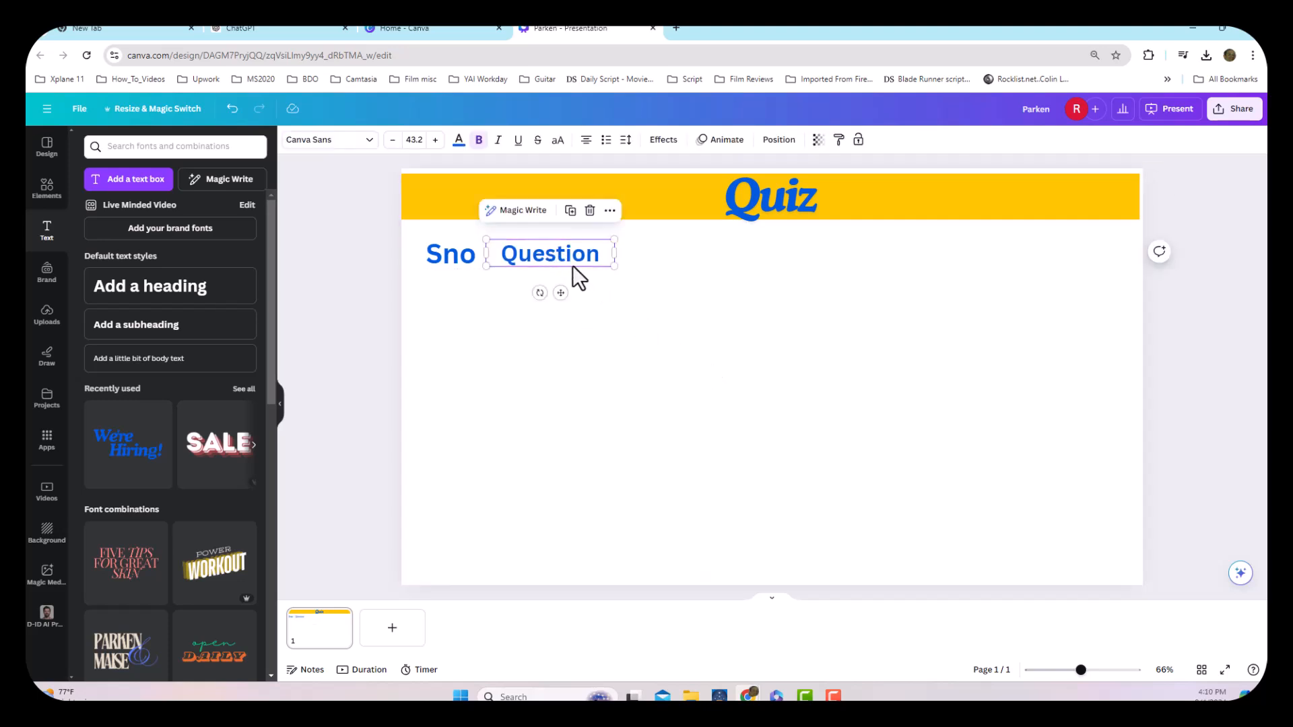
pyautogui.click(770, 359)
pyautogui.hotkey('ctrl', 'v')
pyautogui.hotkey('ctrl', 'v')
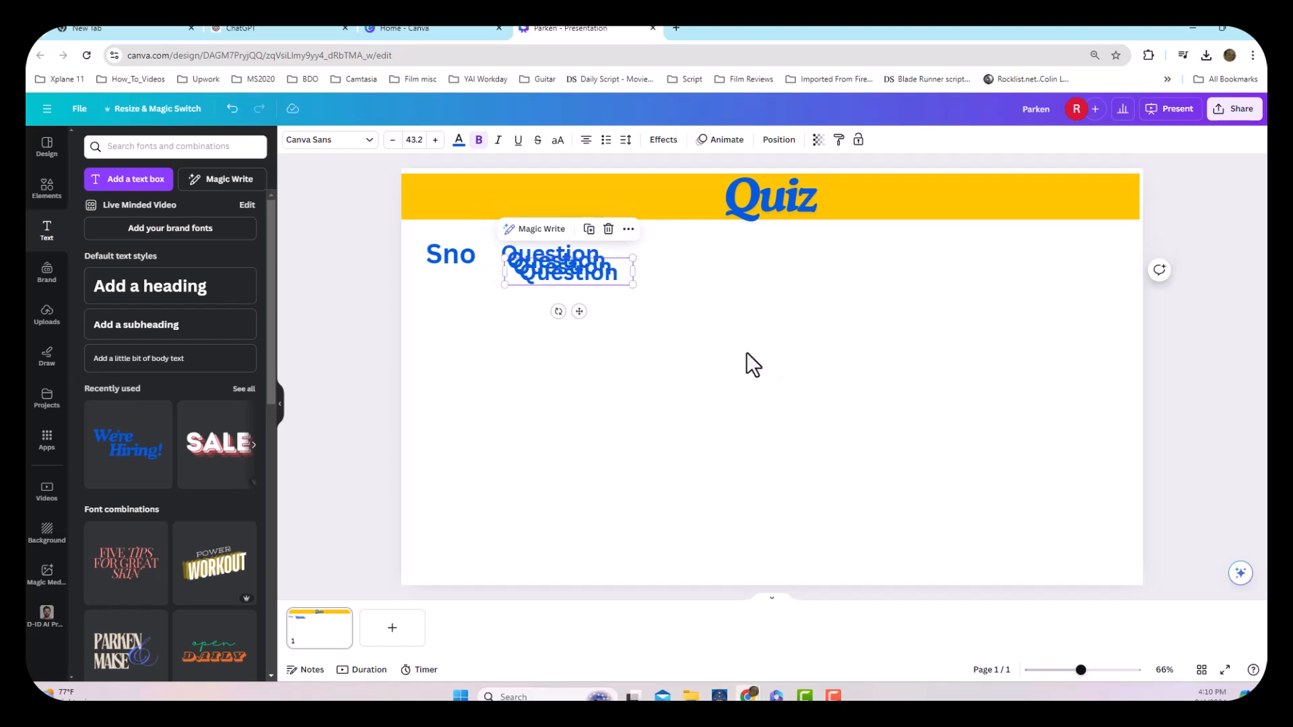
# Arrange the four pasted copies in a column below the Sno and Question line and change the uppermost one's text to Option A
pyautogui.moveTo(613, 263); pyautogui.dragTo(639, 452)
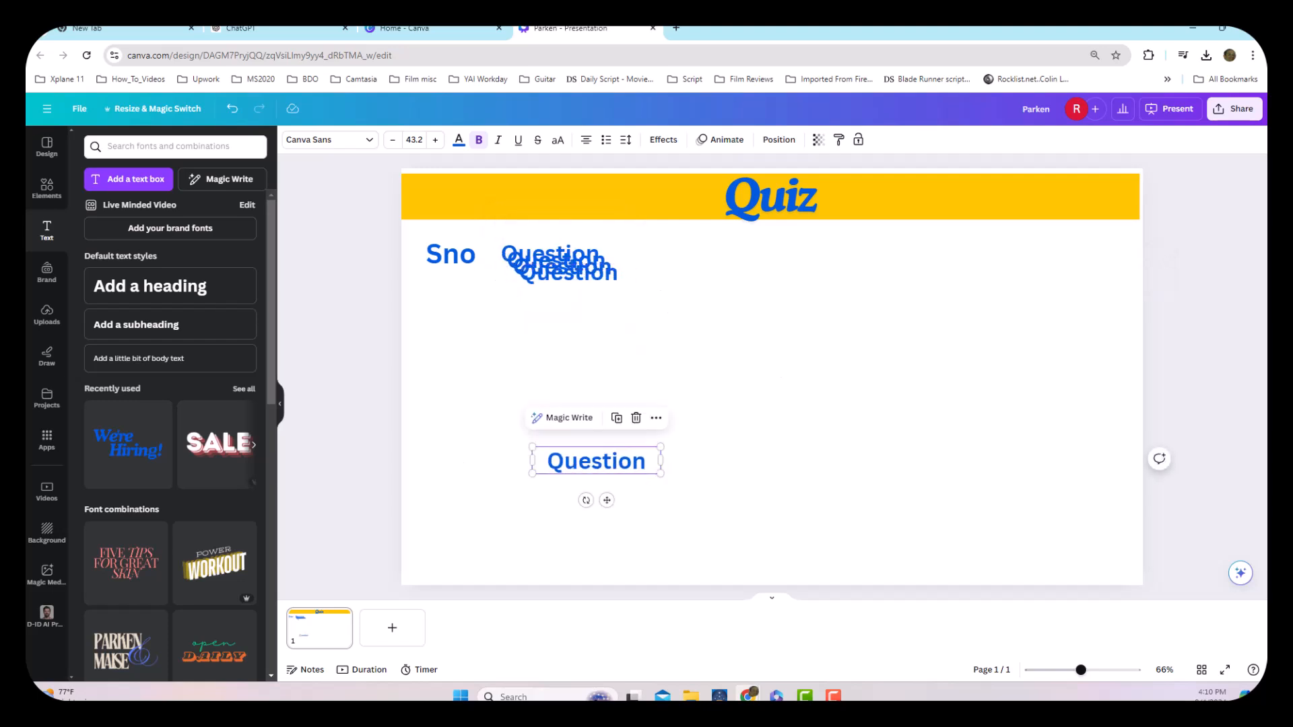
pyautogui.moveTo(598, 274); pyautogui.dragTo(756, 352)
pyautogui.click(693, 330)
pyautogui.moveTo(580, 467); pyautogui.dragTo(515, 514)
pyautogui.moveTo(591, 374); pyautogui.dragTo(537, 468)
pyautogui.moveTo(584, 311); pyautogui.dragTo(546, 411)
pyautogui.moveTo(686, 347); pyautogui.dragTo(514, 336)
pyautogui.doubleClick(515, 347)
pyautogui.write('Option')
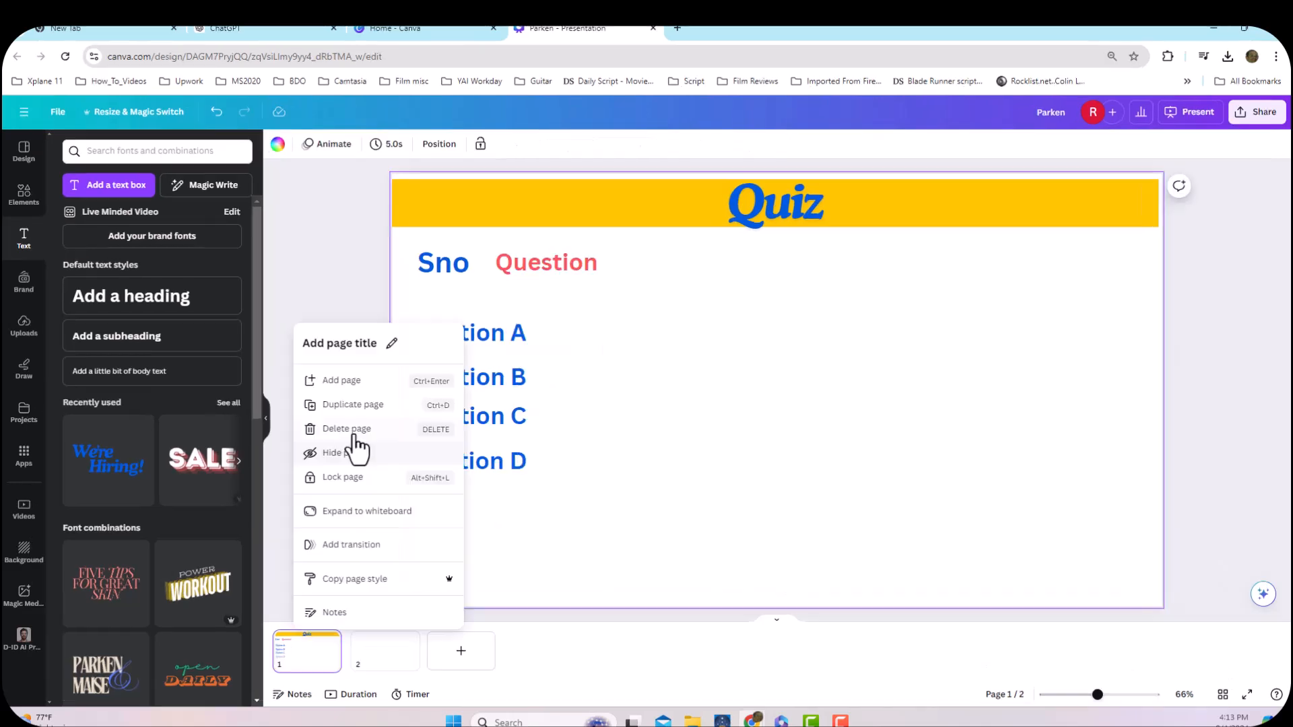
# Duplicate the first quiz page
pyautogui.click(362, 409)
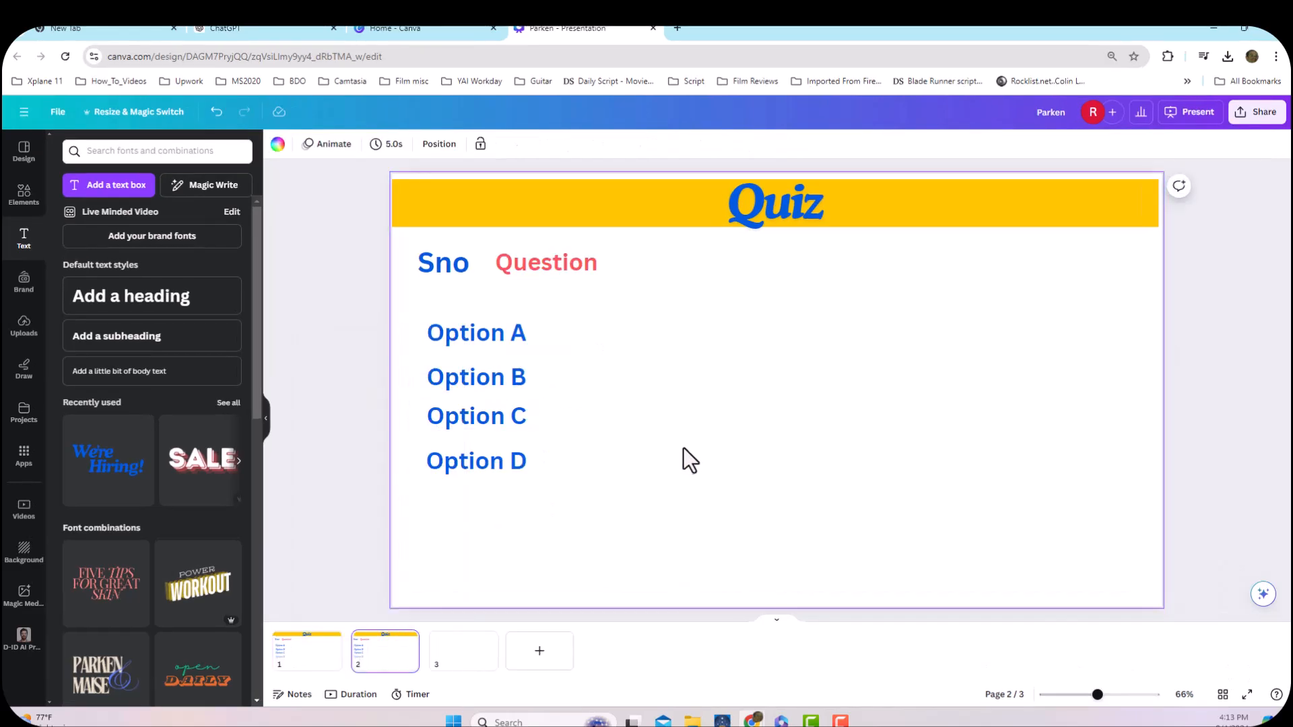
pyautogui.moveTo(397, 648)
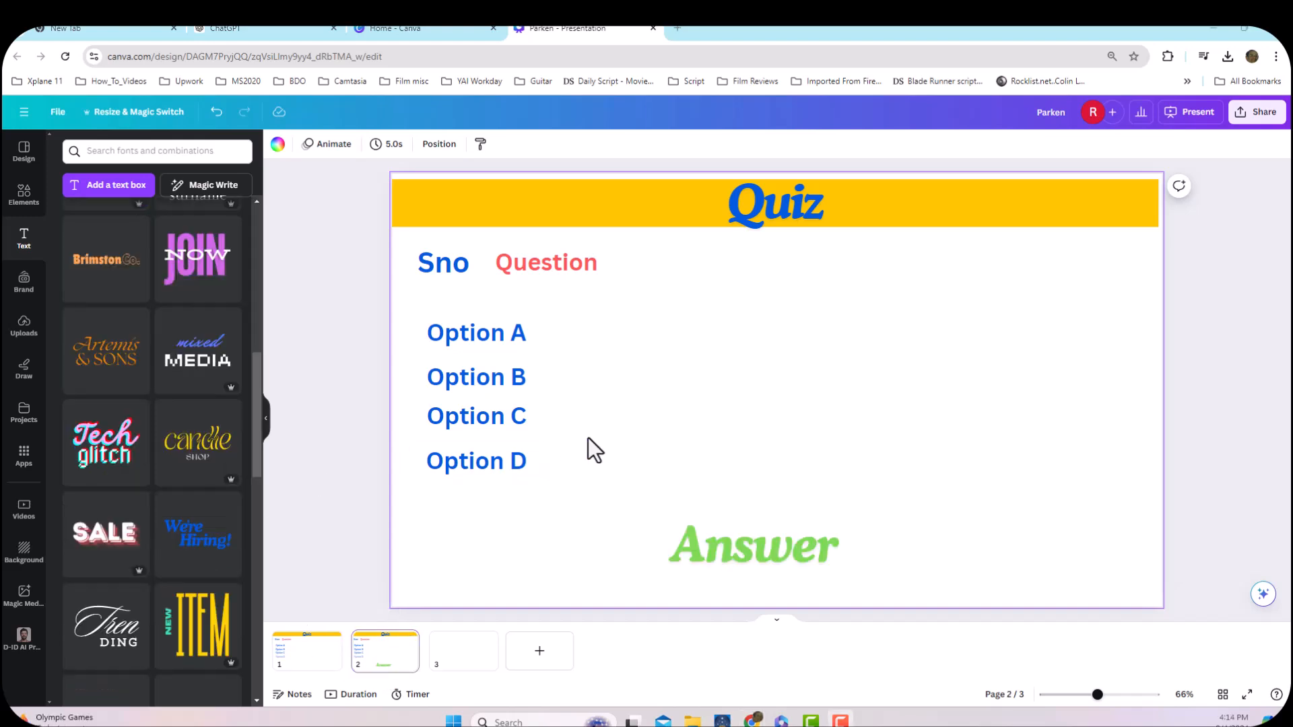
pyautogui.press('Escape')
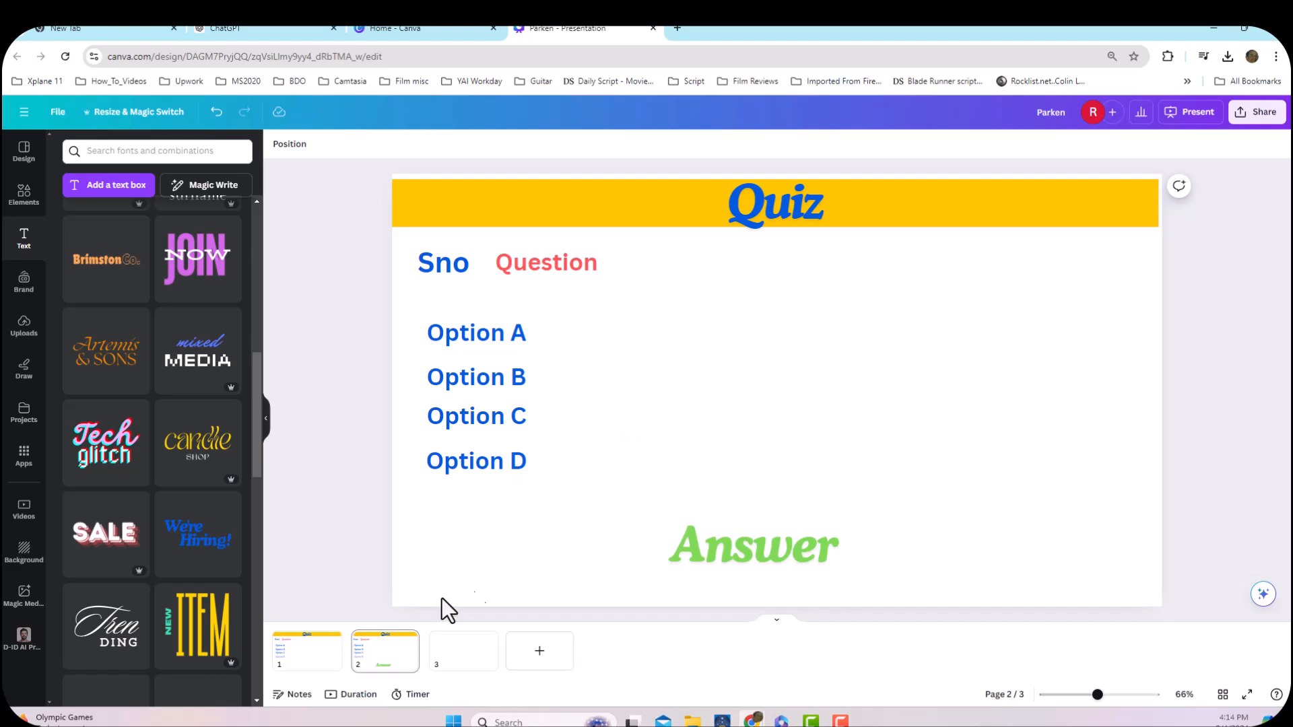
# Go to page 2 with the Answer text and start Bulk create with manual data entry
pyautogui.click(304, 654)
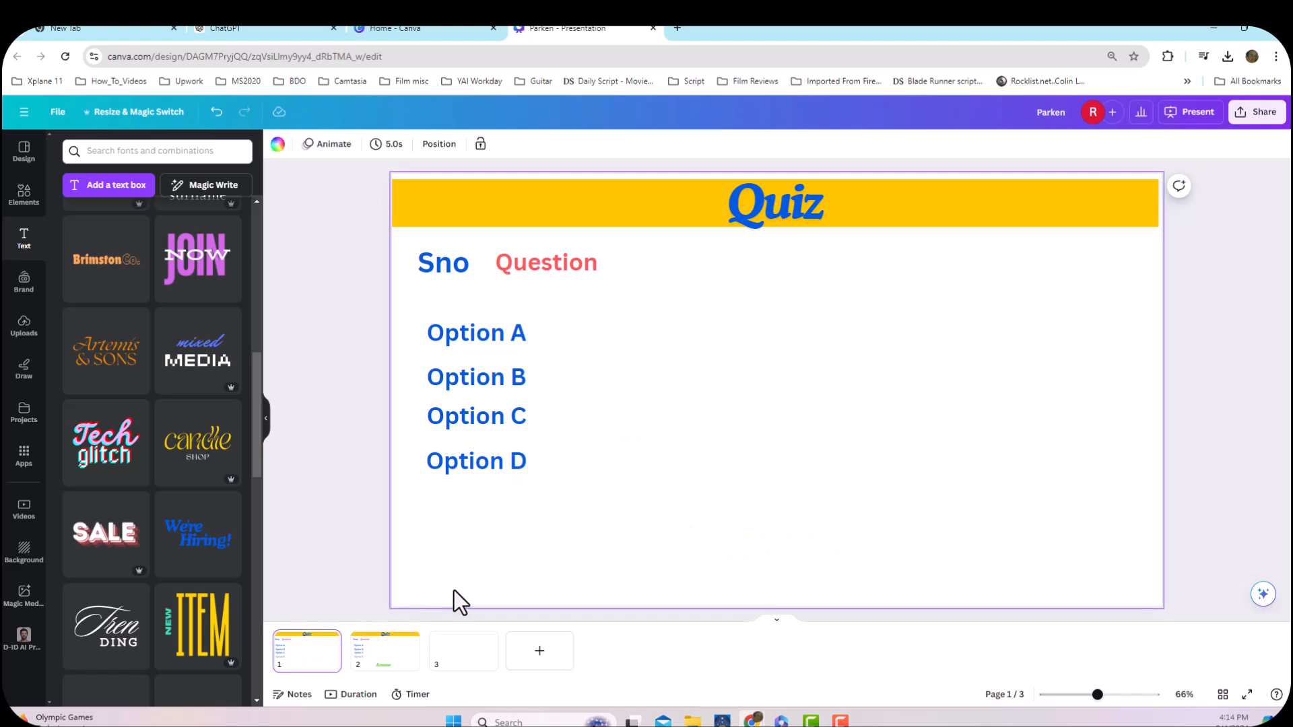
pyautogui.click(379, 658)
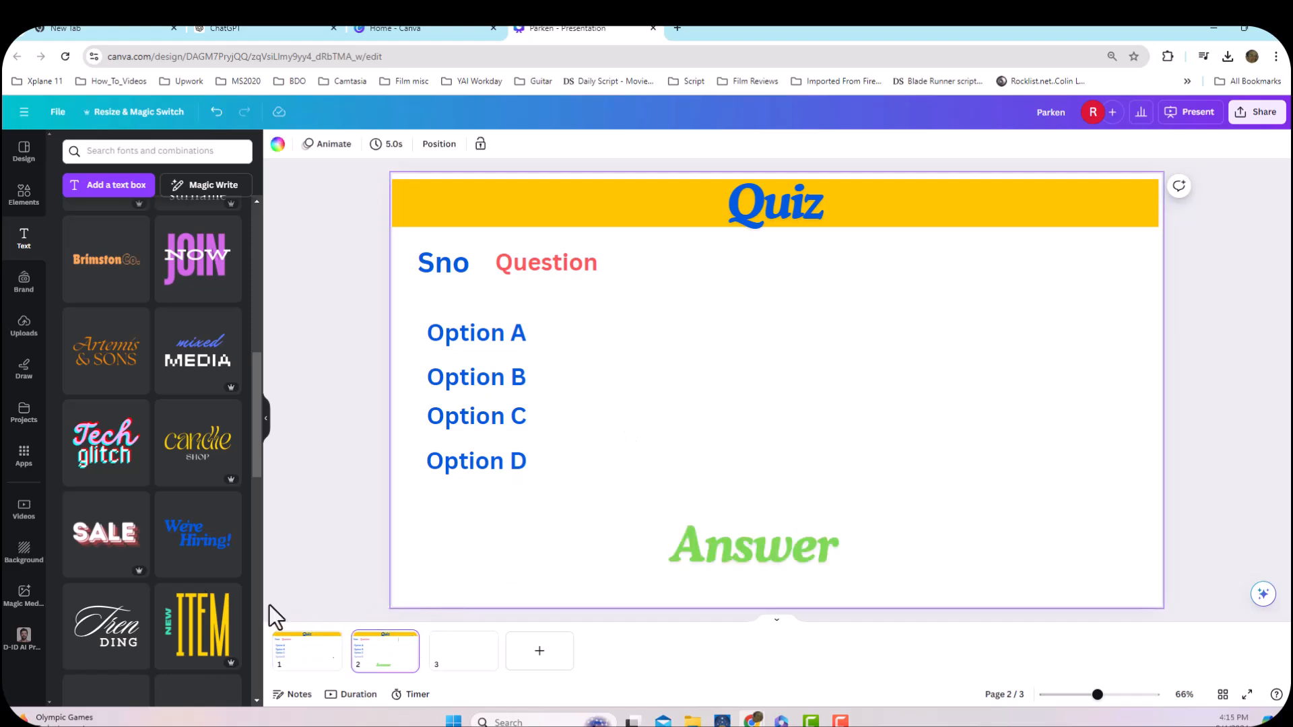
pyautogui.click(23, 456)
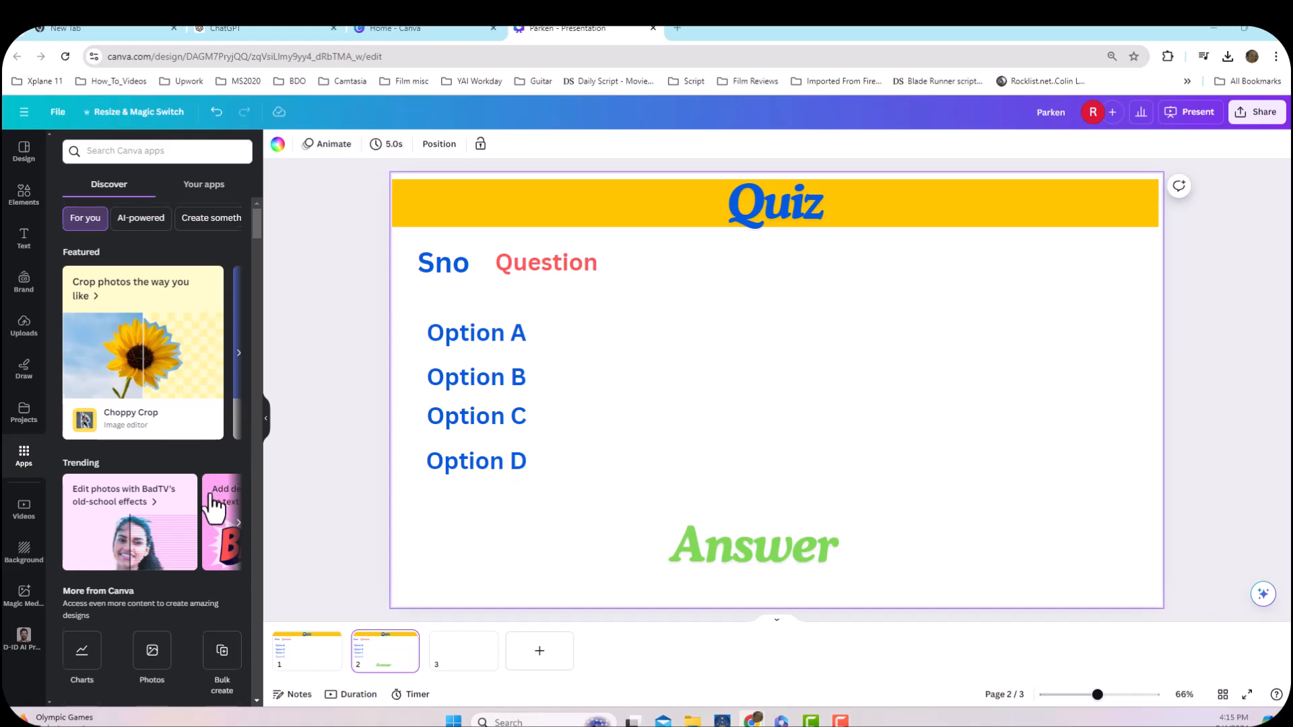
pyautogui.scroll(-2, 209, 563)
pyautogui.click(217, 575)
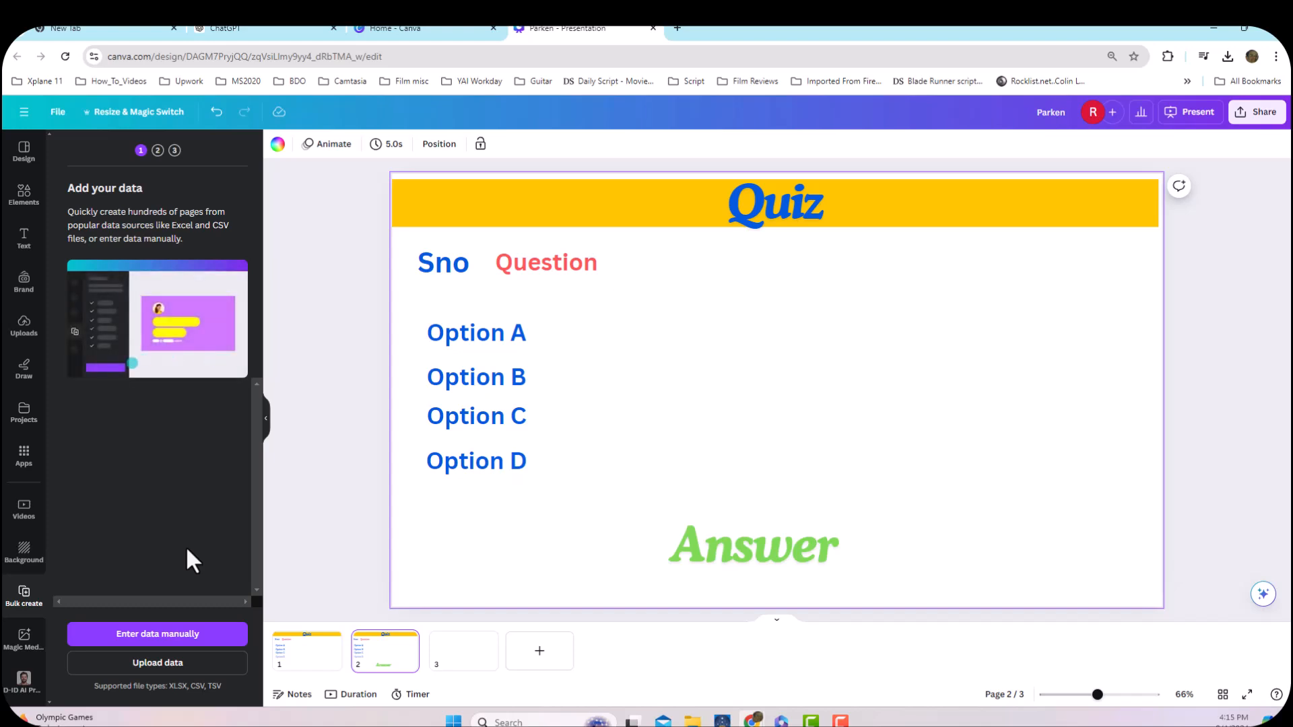
pyautogui.click(179, 636)
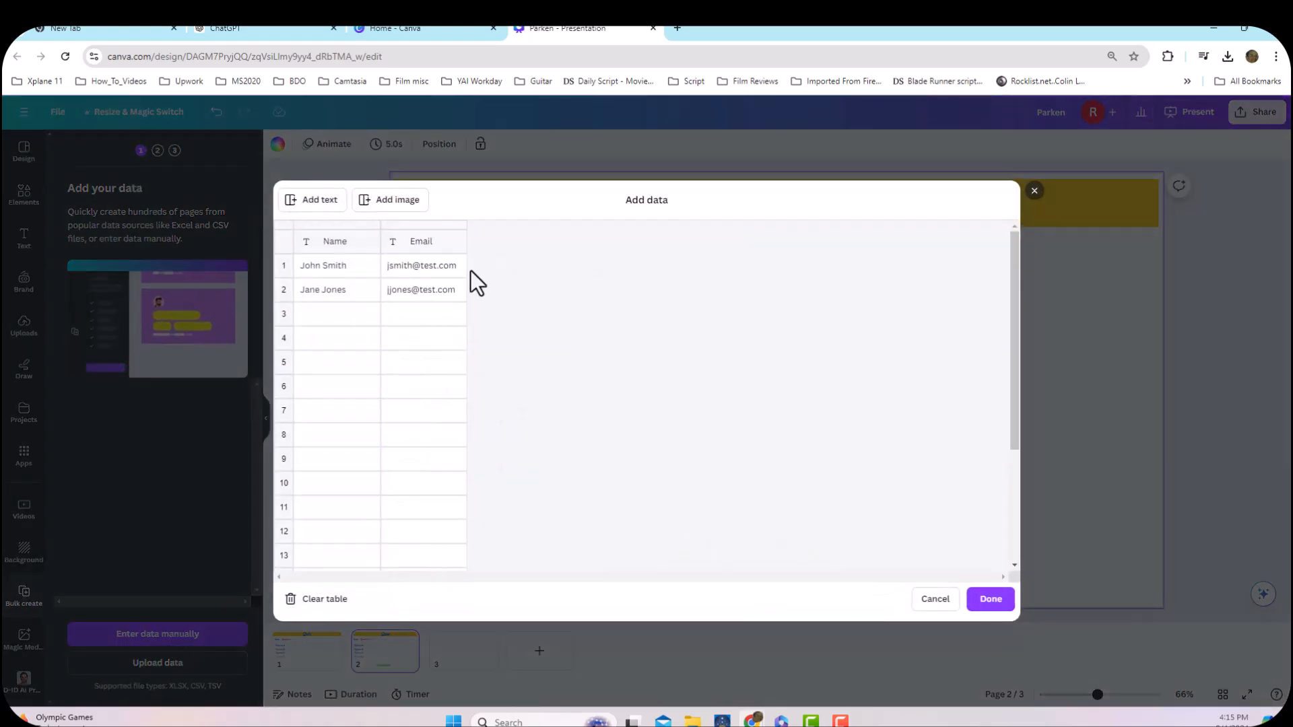
# Switch to ChatGPT and copy the sports quiz table's header row, from Serial Number through Correct Option
pyautogui.click(244, 29)
pyautogui.scroll(6, 629, 367)
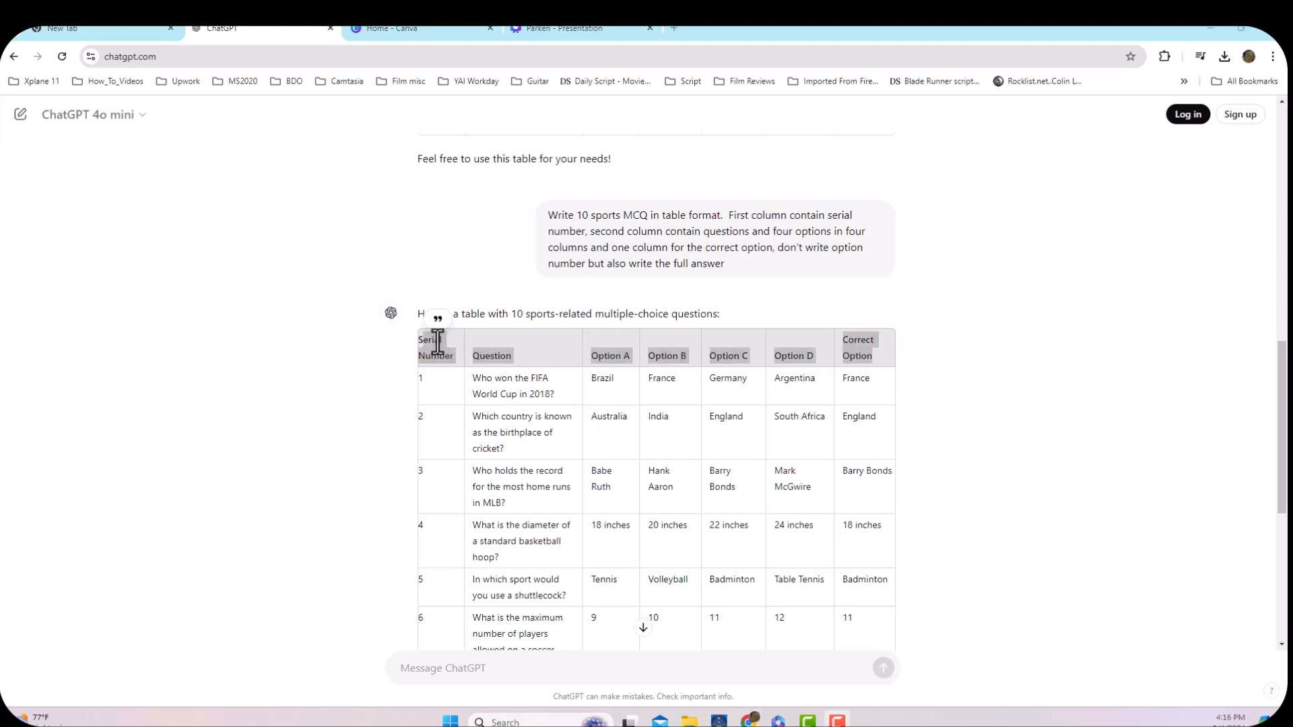
pyautogui.moveTo(433, 341); pyautogui.dragTo(987, 330)
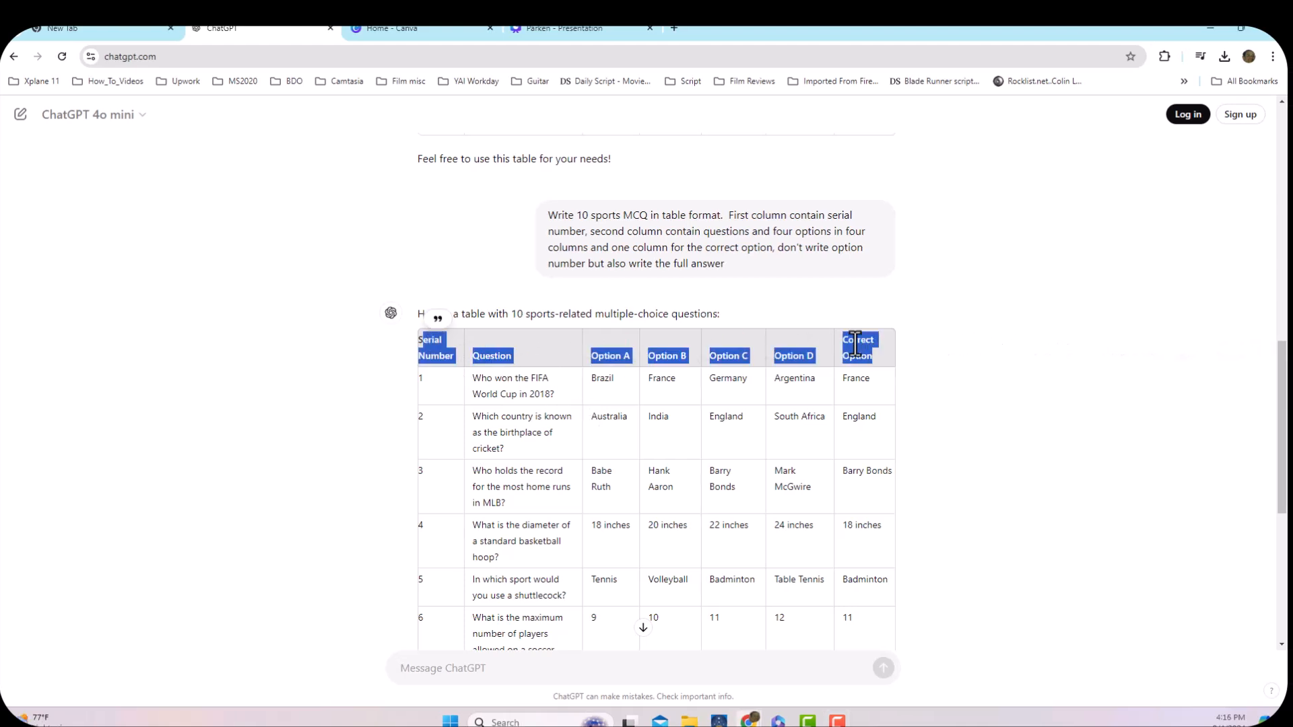
pyautogui.rightClick(558, 345)
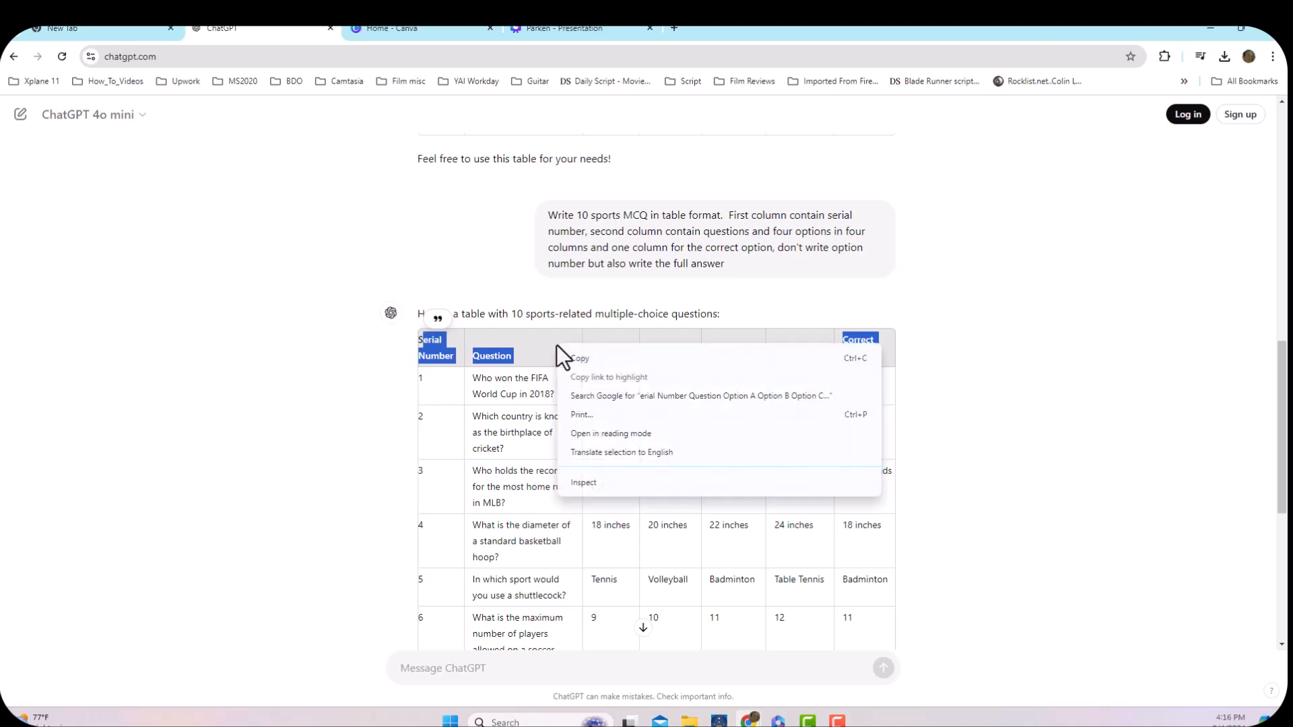
pyautogui.click(582, 357)
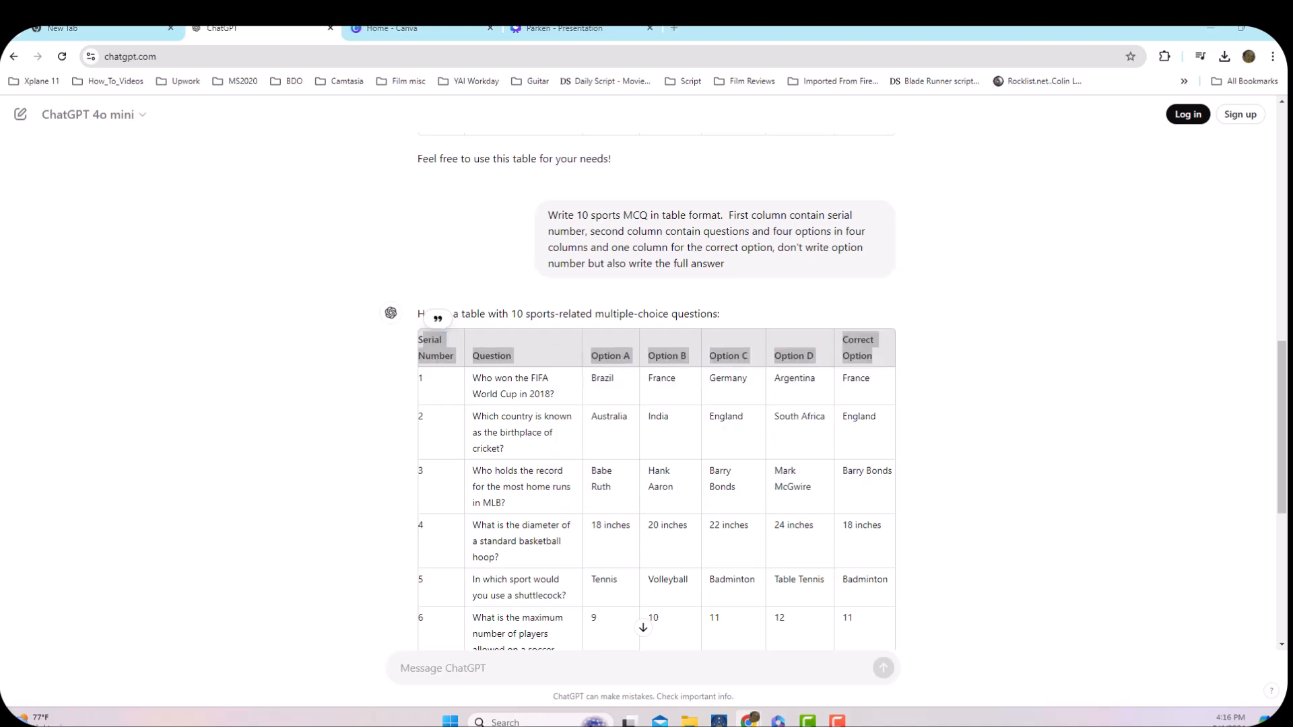
# Switch back to Canva and paste the copied headings into the data table's header row, allowing clipboard access
pyautogui.click(539, 30)
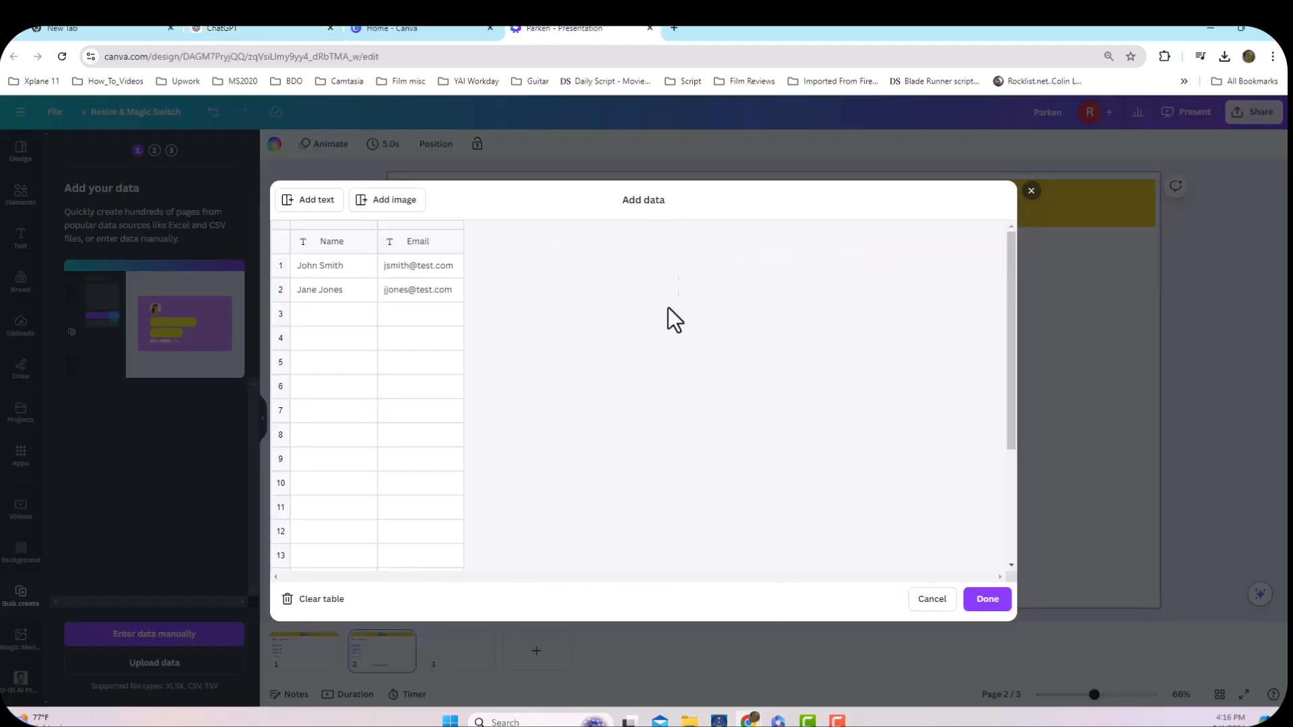
pyautogui.rightClick(301, 244)
pyautogui.click(340, 285)
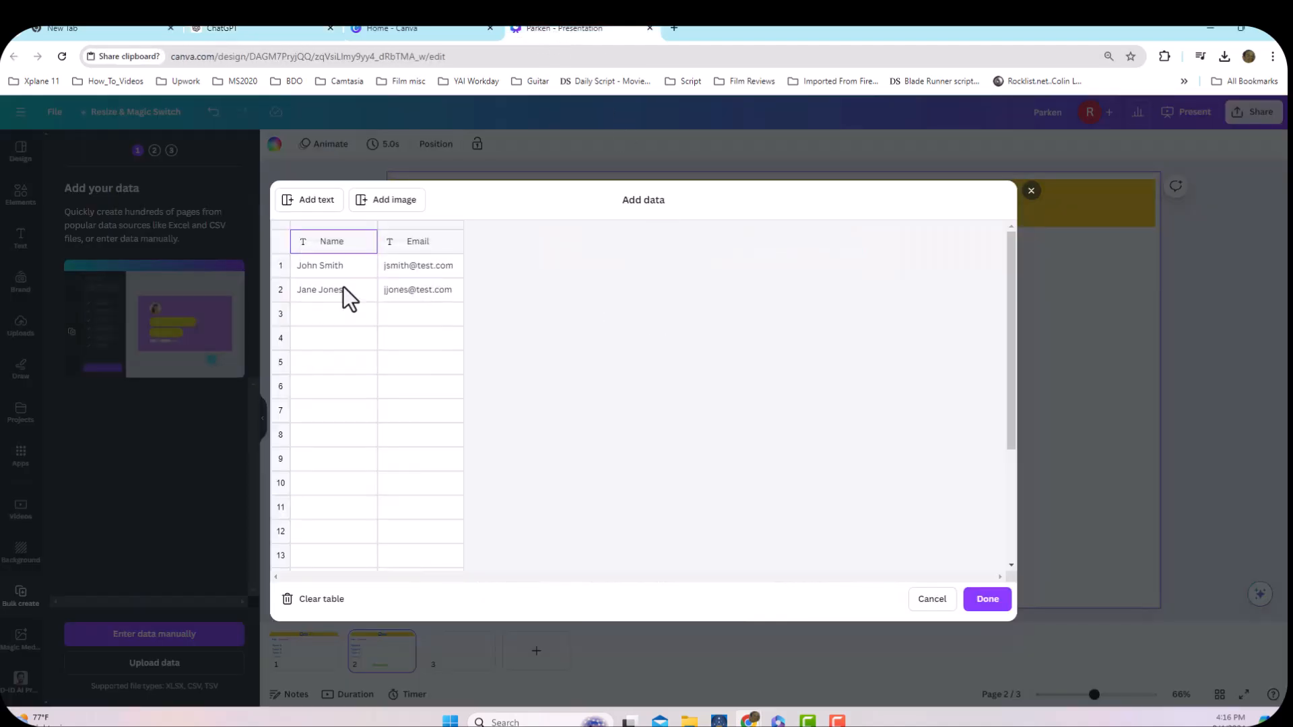
pyautogui.click(214, 163)
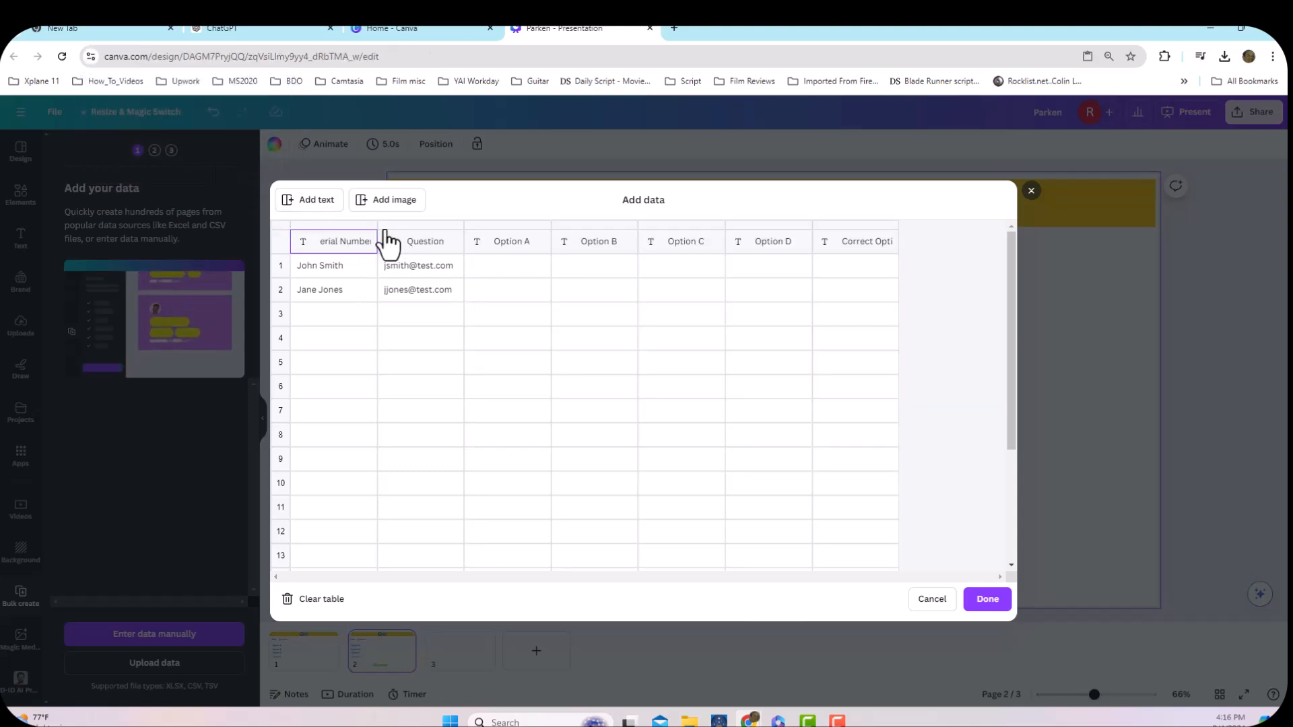
# Switch to ChatGPT and copy all ten question rows of the sports quiz table, without the header row
pyautogui.hotkey('ctrl', '2')
pyautogui.moveTo(418, 377); pyautogui.dragTo(871, 614)
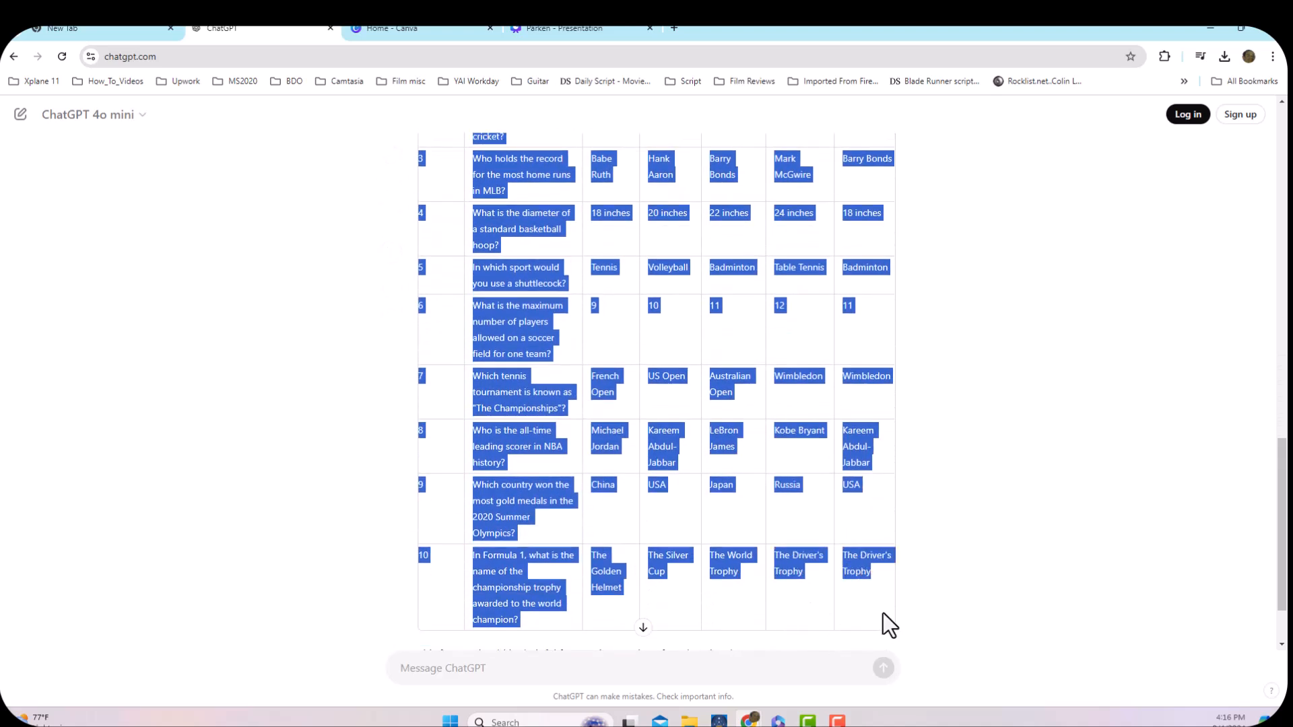
pyautogui.rightClick(773, 510)
pyautogui.click(802, 524)
# Switch back to Canva, paste the question rows into the data table starting at row 1 and accept the data
pyautogui.click(534, 28)
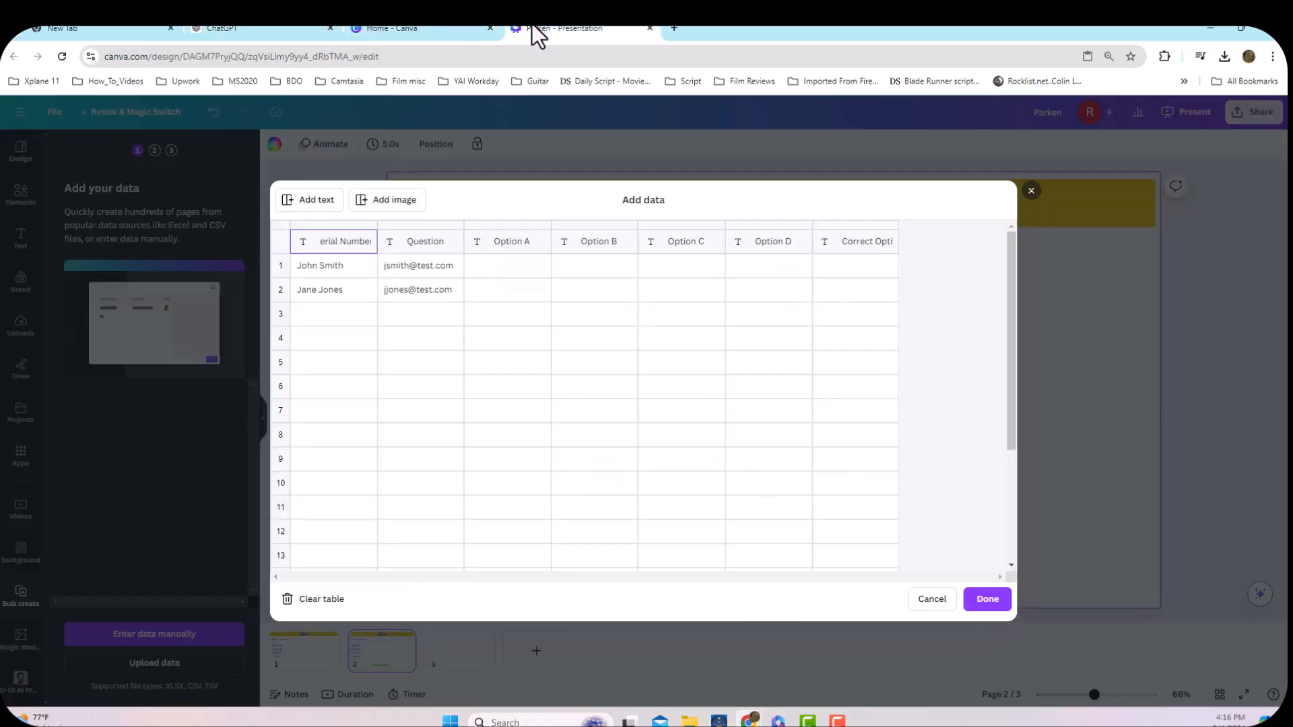
pyautogui.click(301, 264)
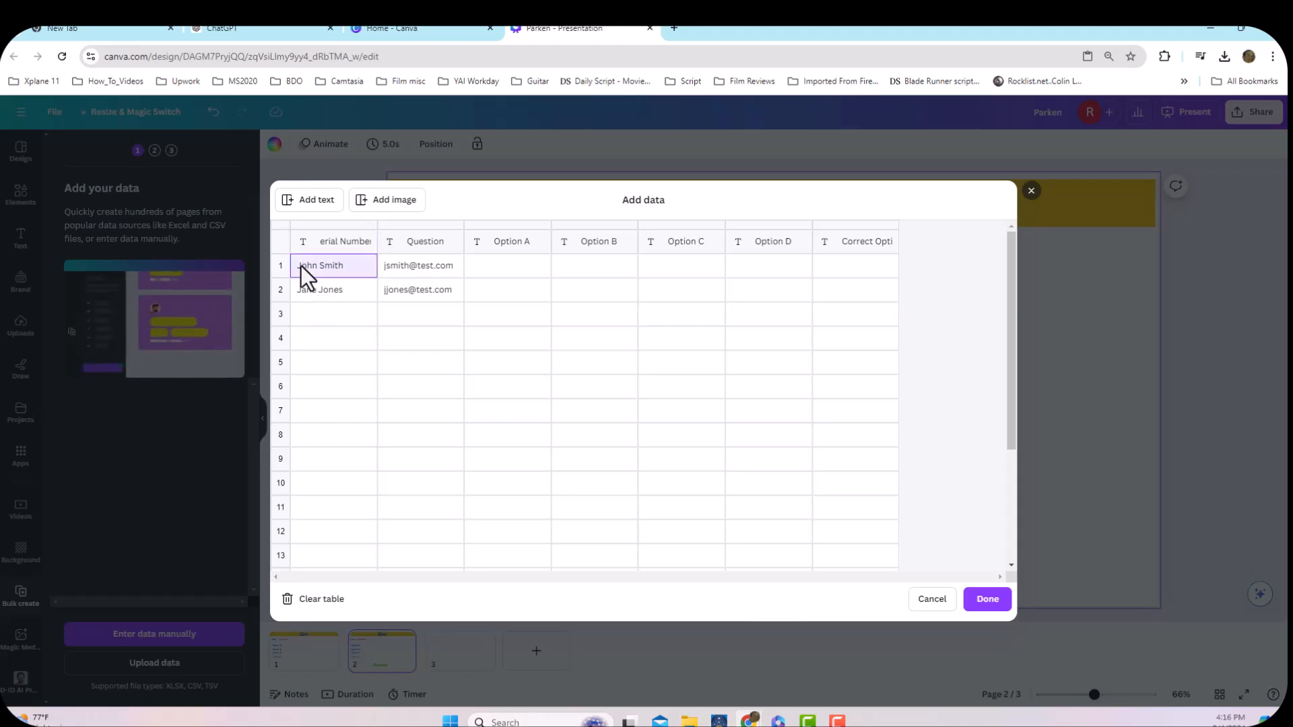
pyautogui.hotkey('ctrl', 'v')
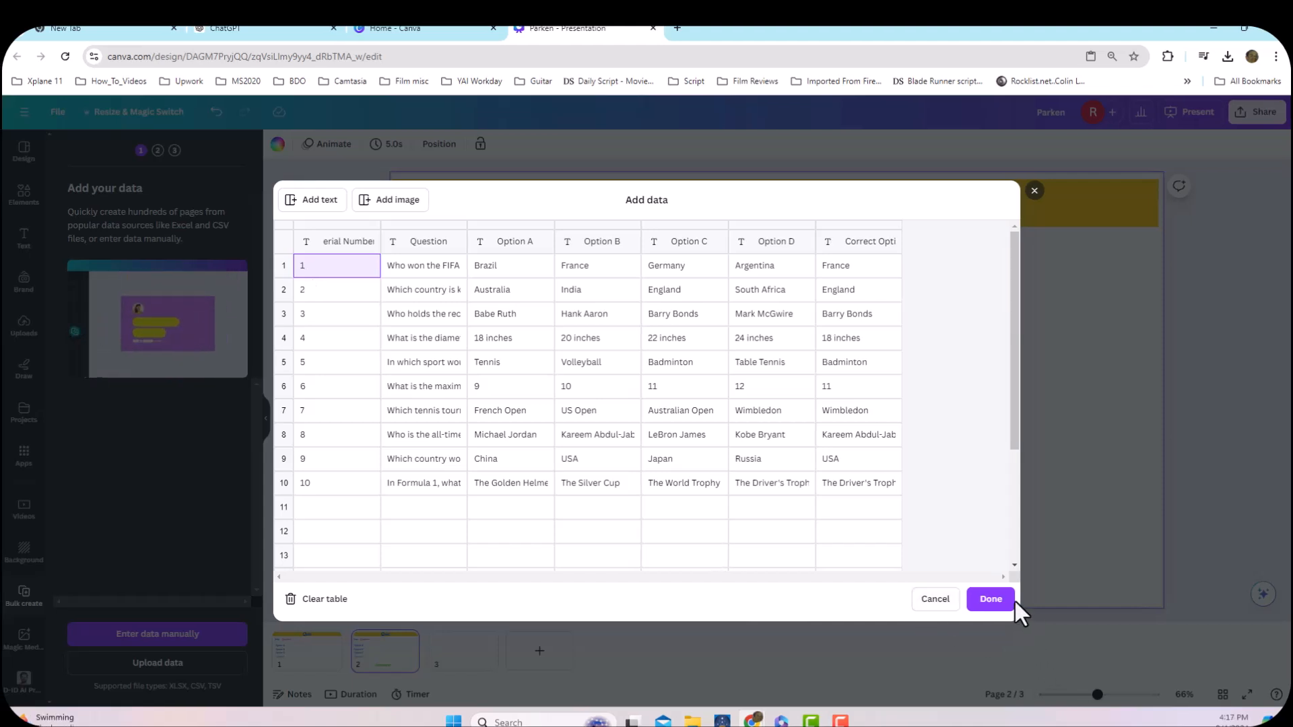
pyautogui.moveTo(1015, 446); pyautogui.dragTo(1026, 537)
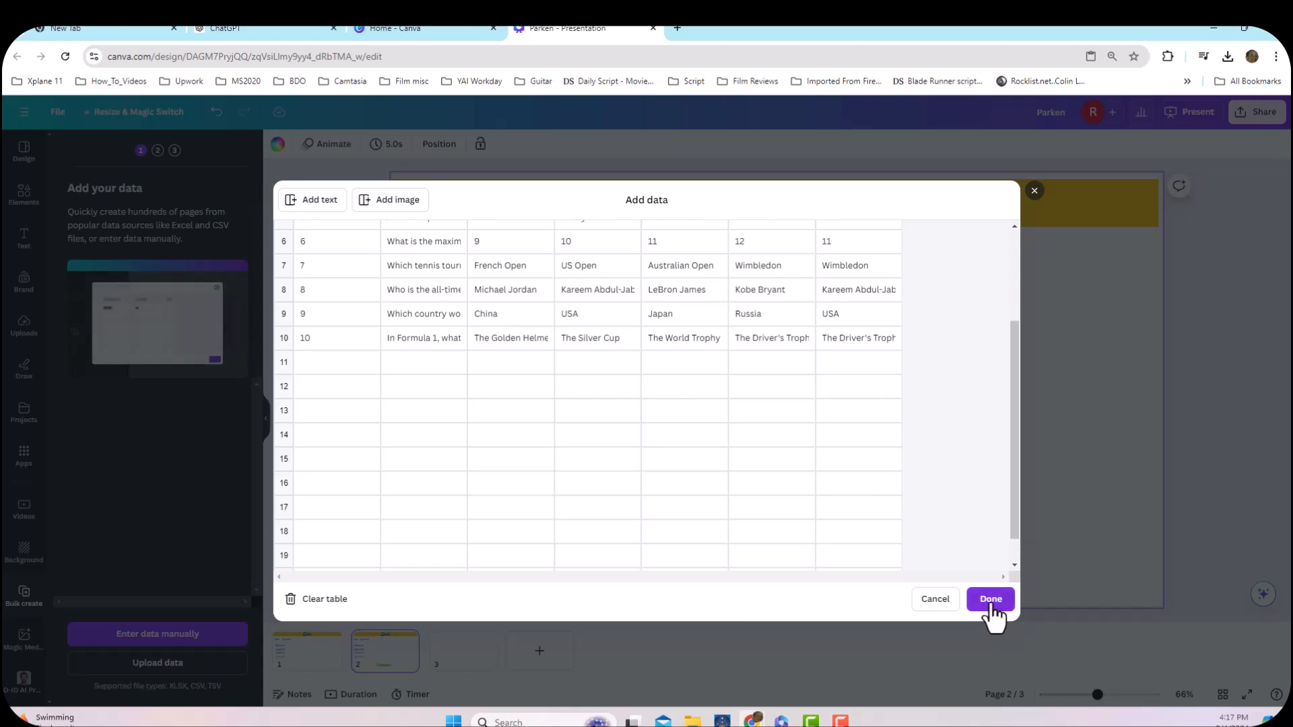
pyautogui.click(991, 601)
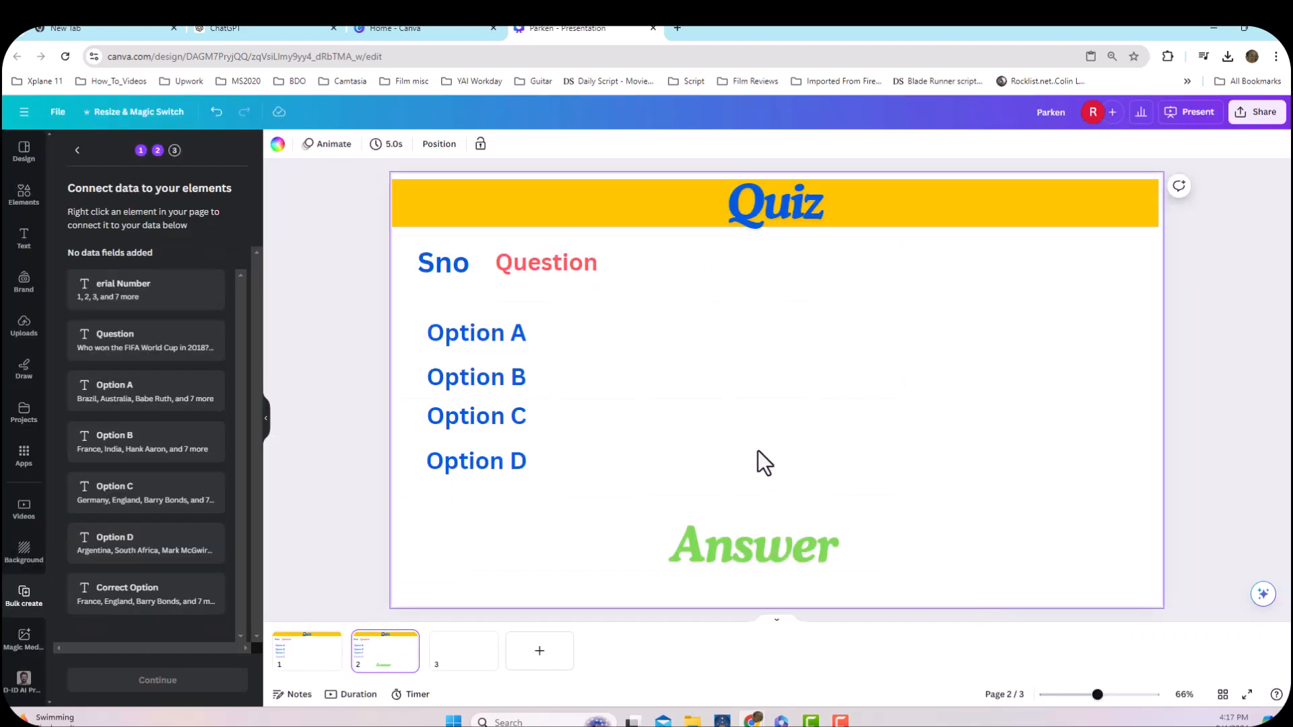
# Connect the Sno text box to the "erial Number" data field
pyautogui.click(438, 269)
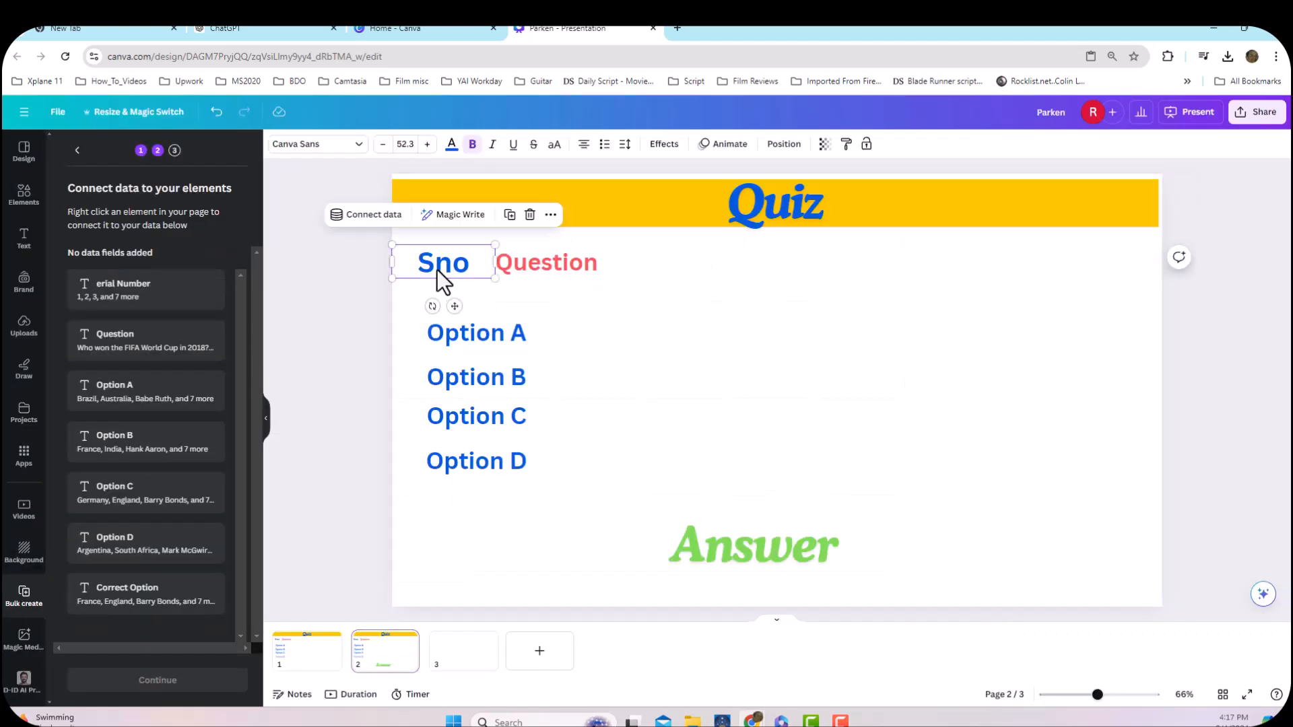
pyautogui.rightClick(438, 271)
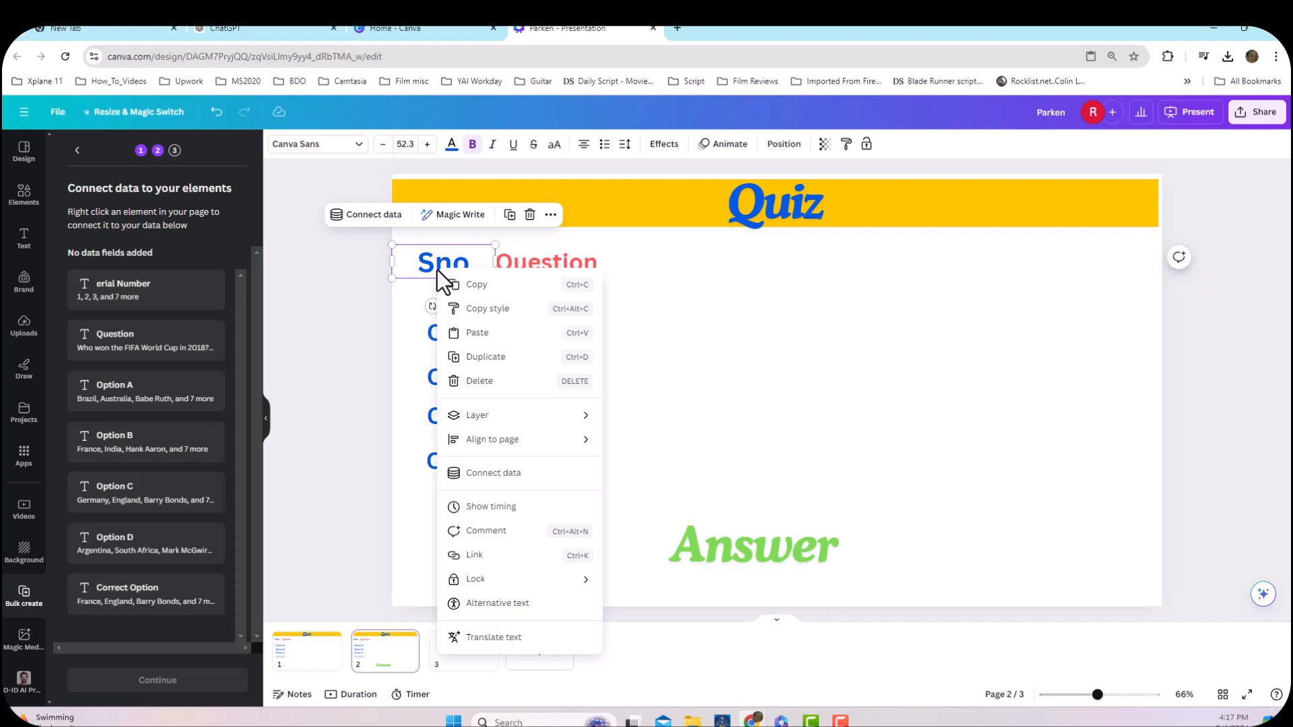
pyautogui.click(508, 472)
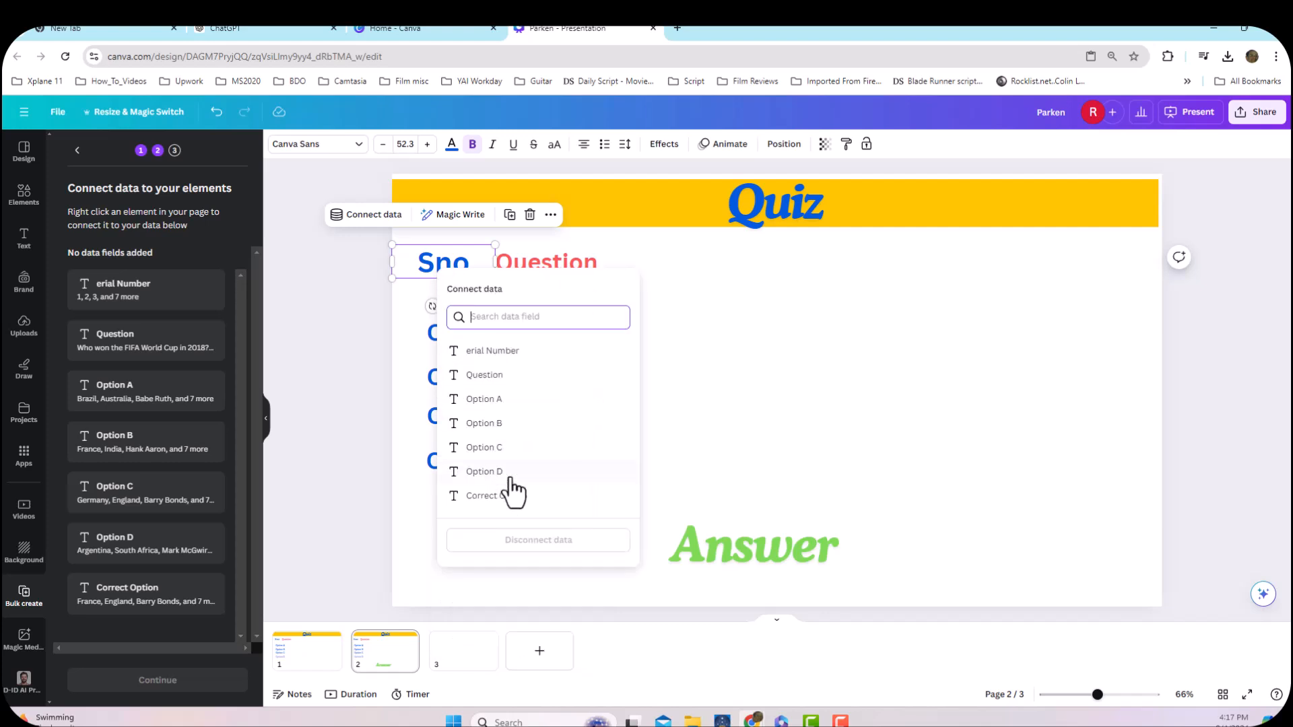
pyautogui.click(519, 352)
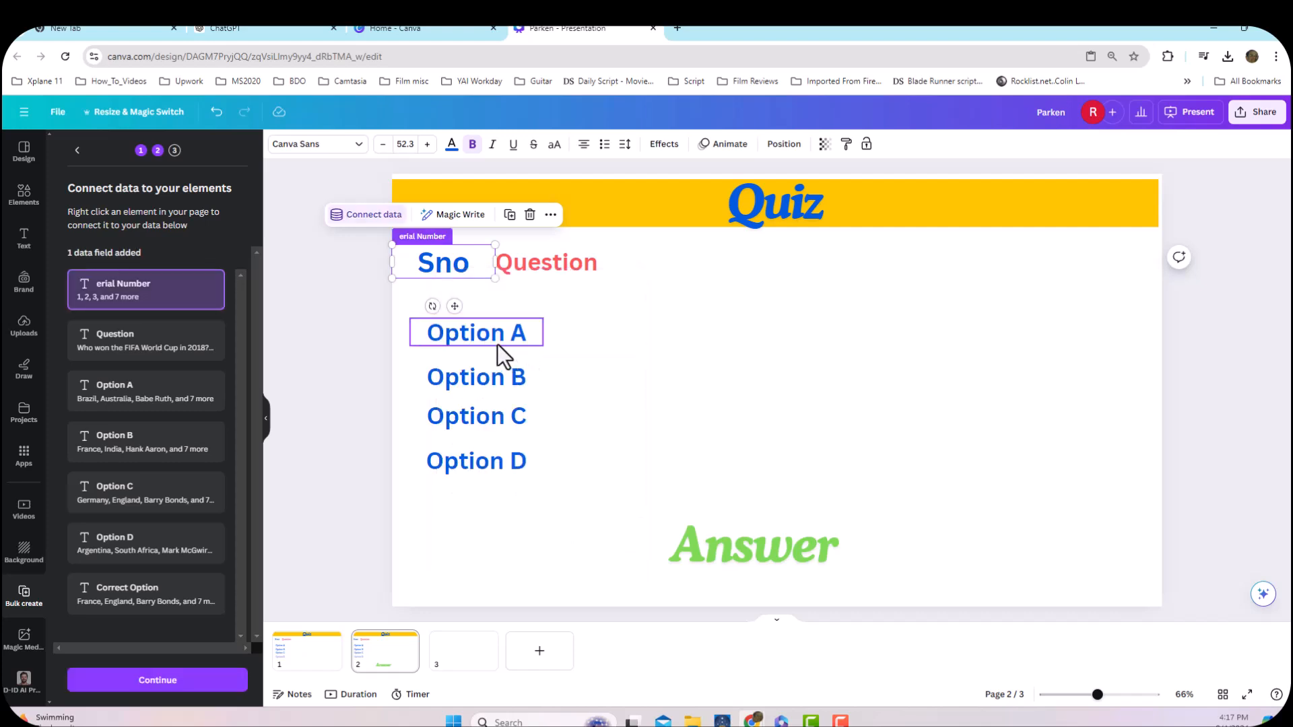
# Connect the Question text box on page 2 to the "Question" data field
pyautogui.click(544, 269)
pyautogui.rightClick(543, 272)
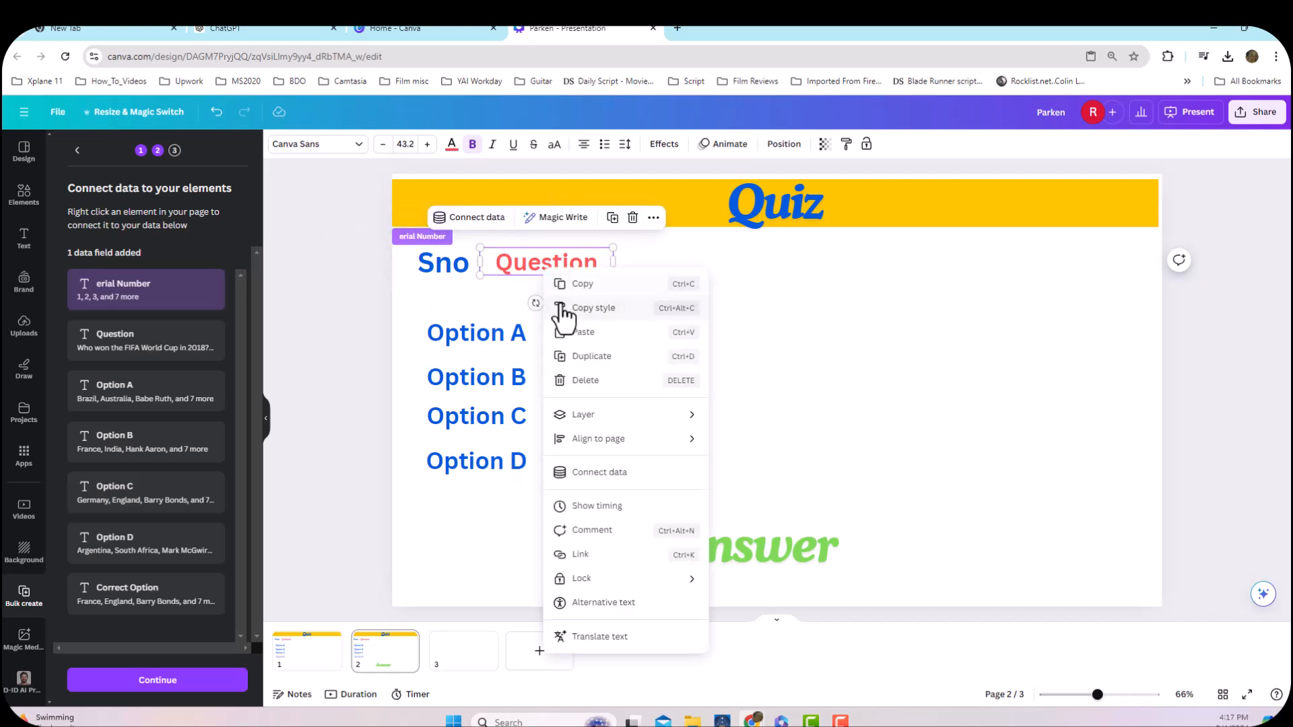
pyautogui.click(600, 473)
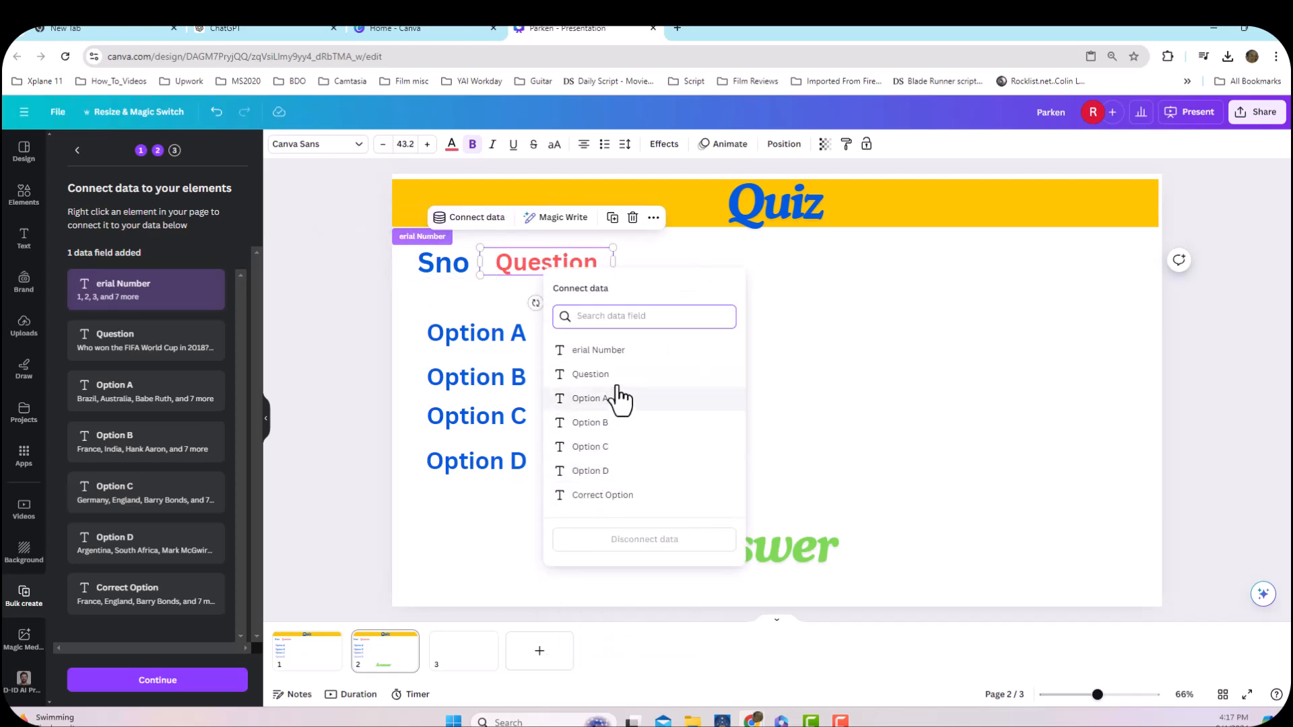
pyautogui.click(592, 374)
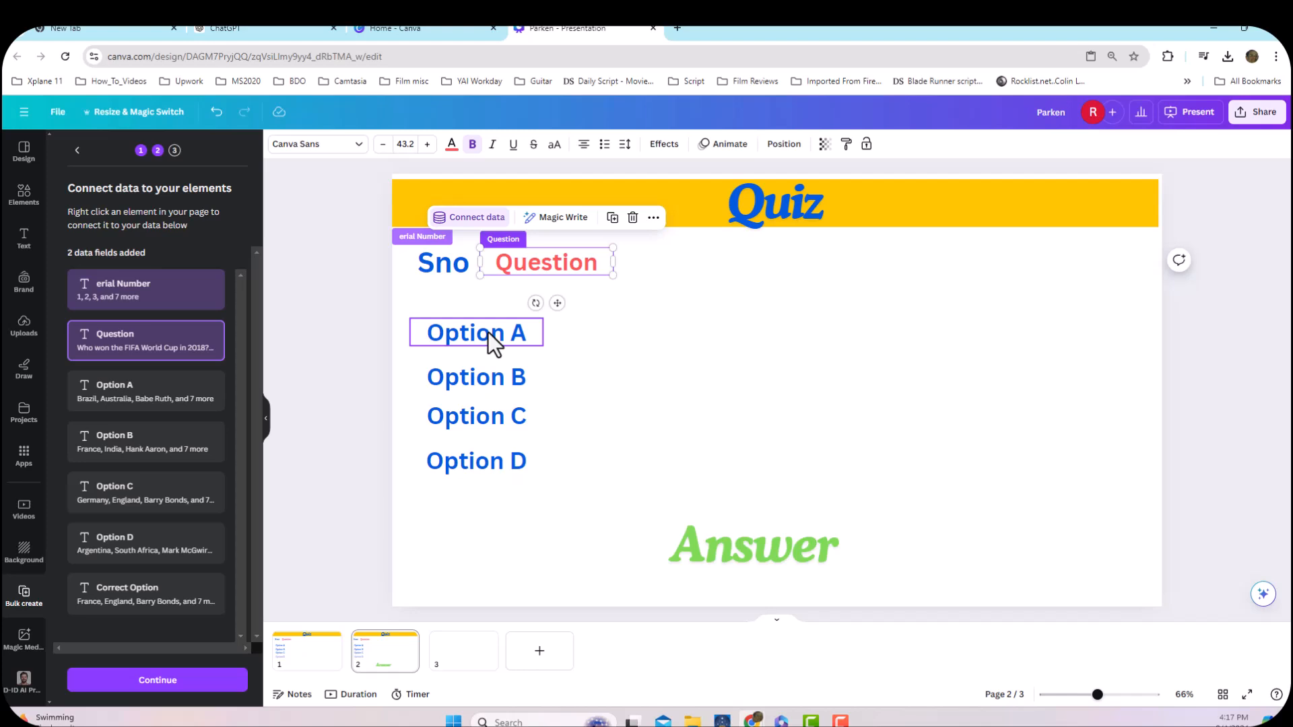
# Connect the Option A text box to the "Option A" data field
pyautogui.click(488, 332)
pyautogui.rightClick(487, 333)
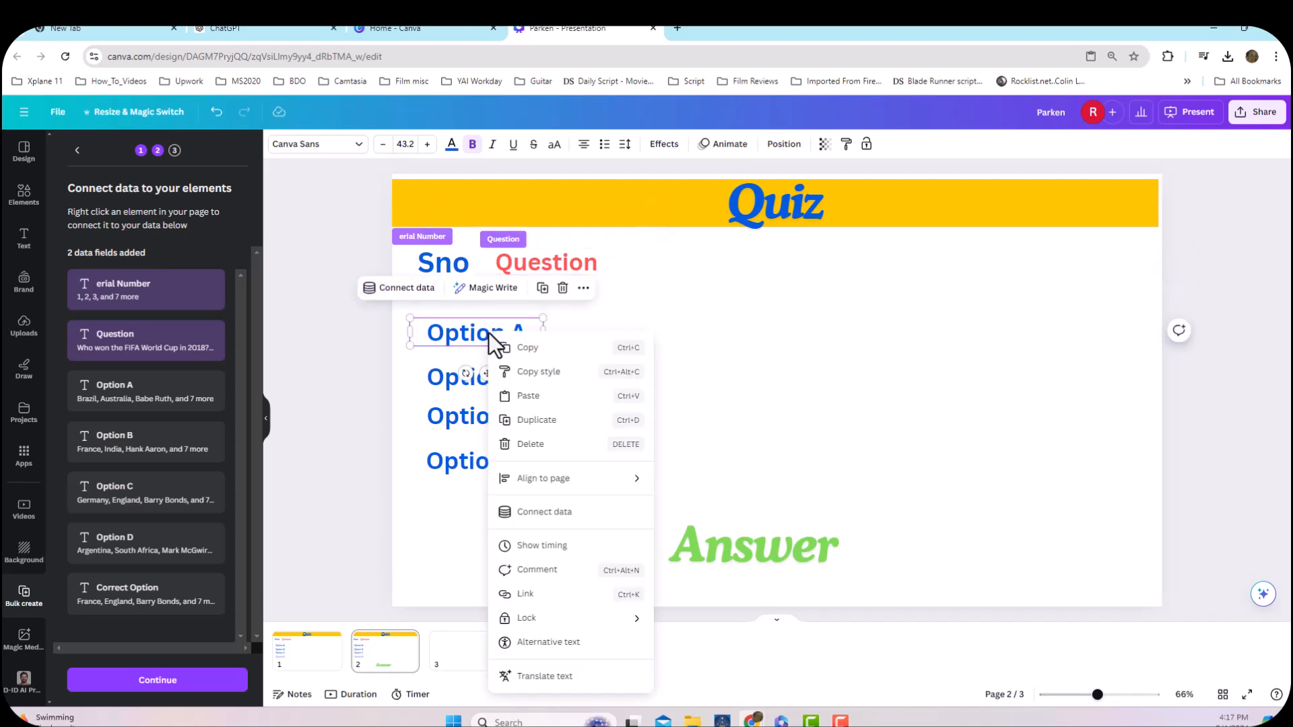
pyautogui.click(562, 512)
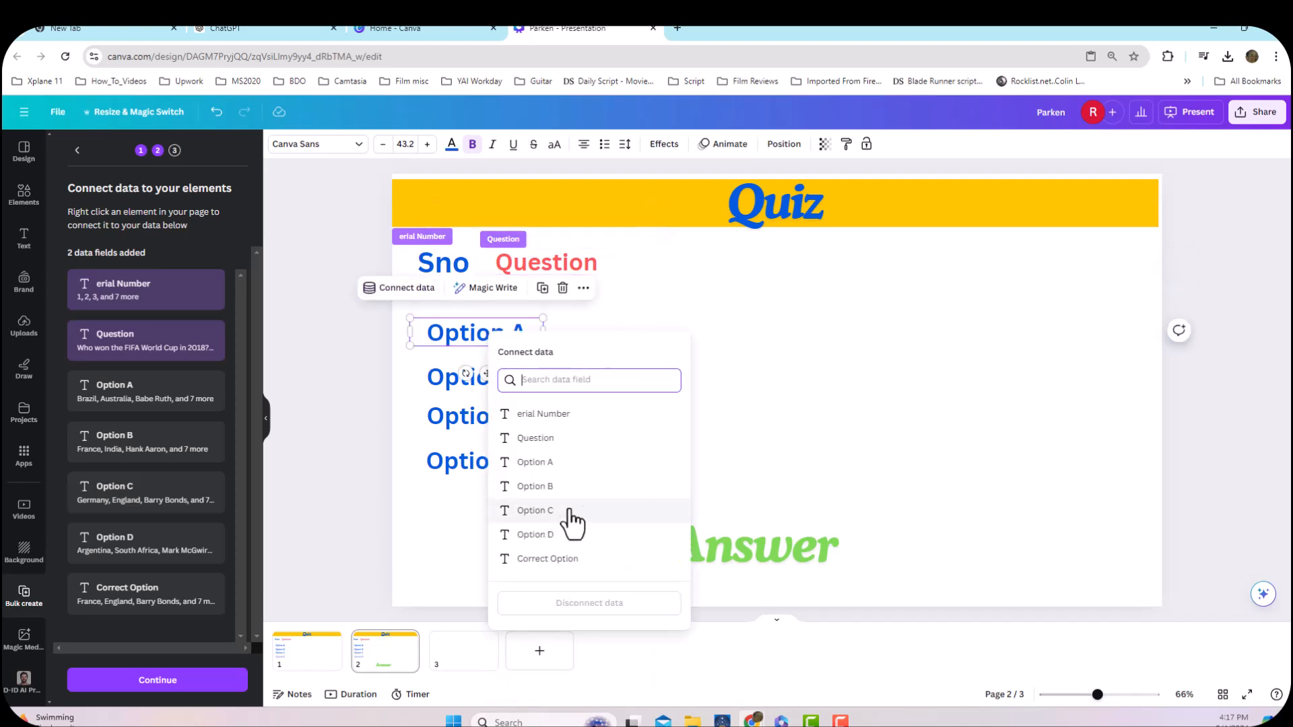
pyautogui.click(556, 464)
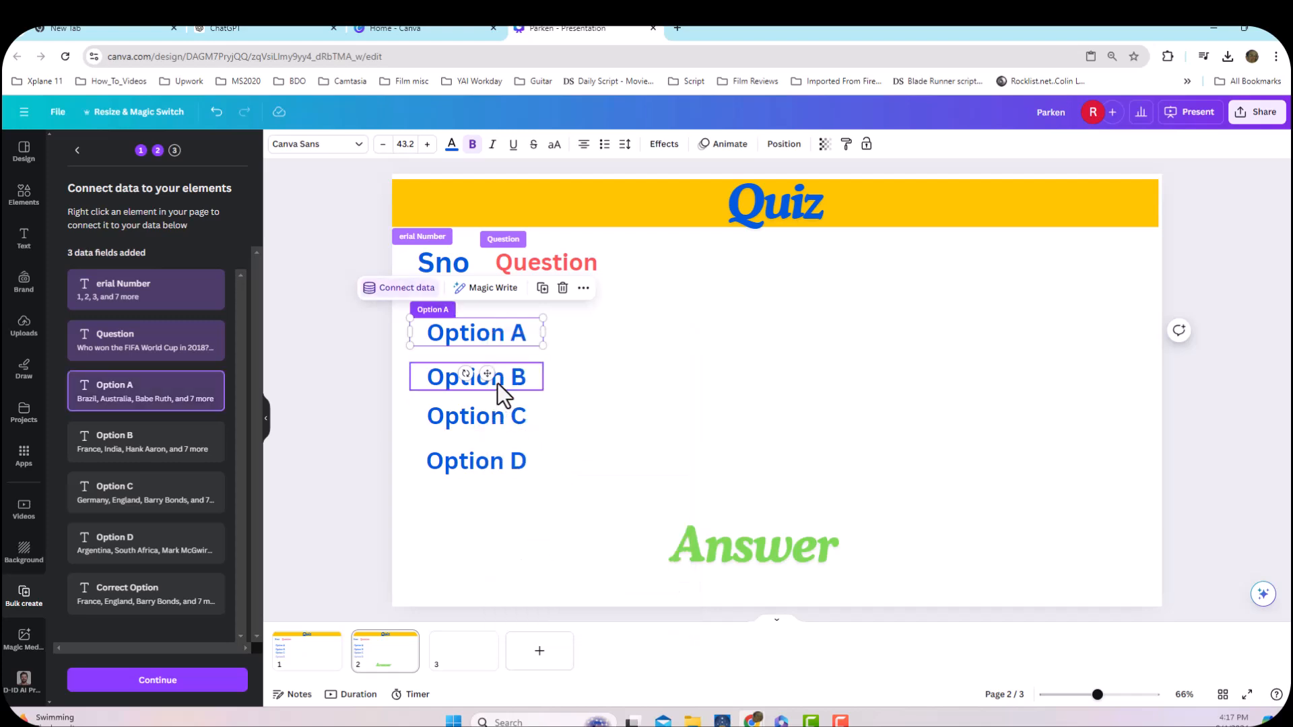
# Connect the Option B text box to the "Option B" data field
pyautogui.click(499, 382)
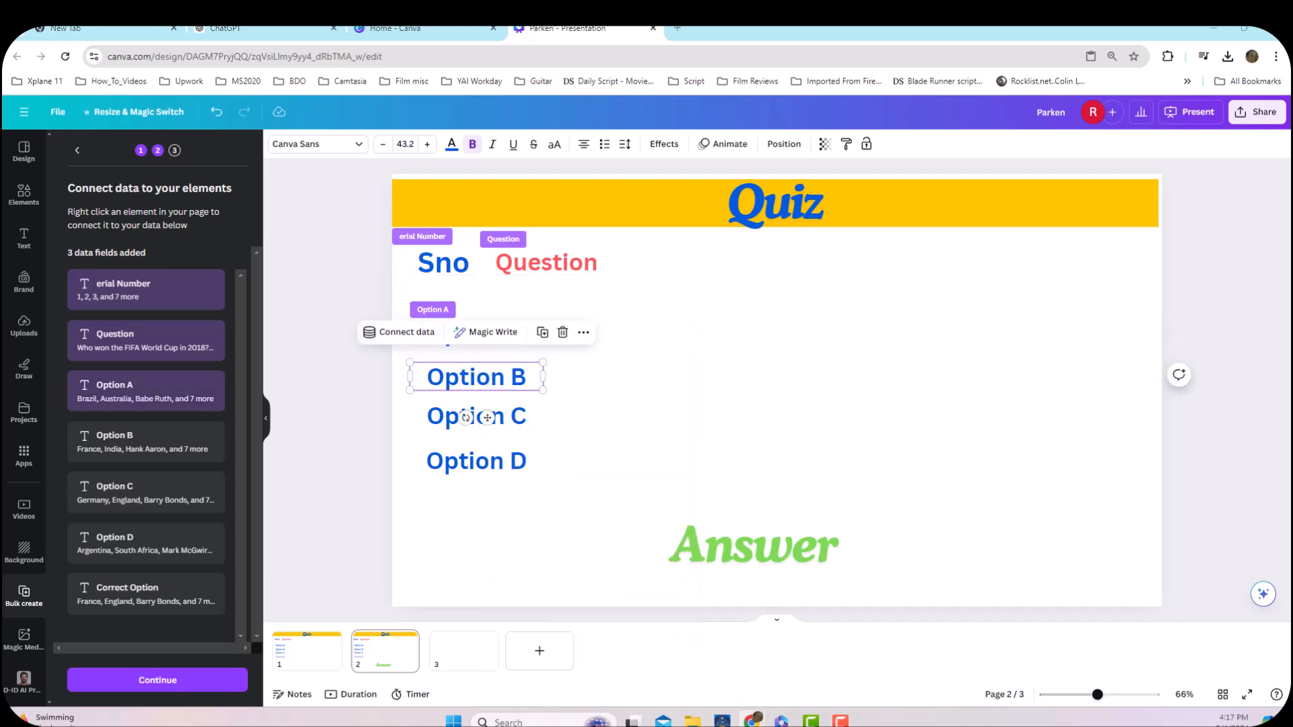
pyautogui.rightClick(446, 389)
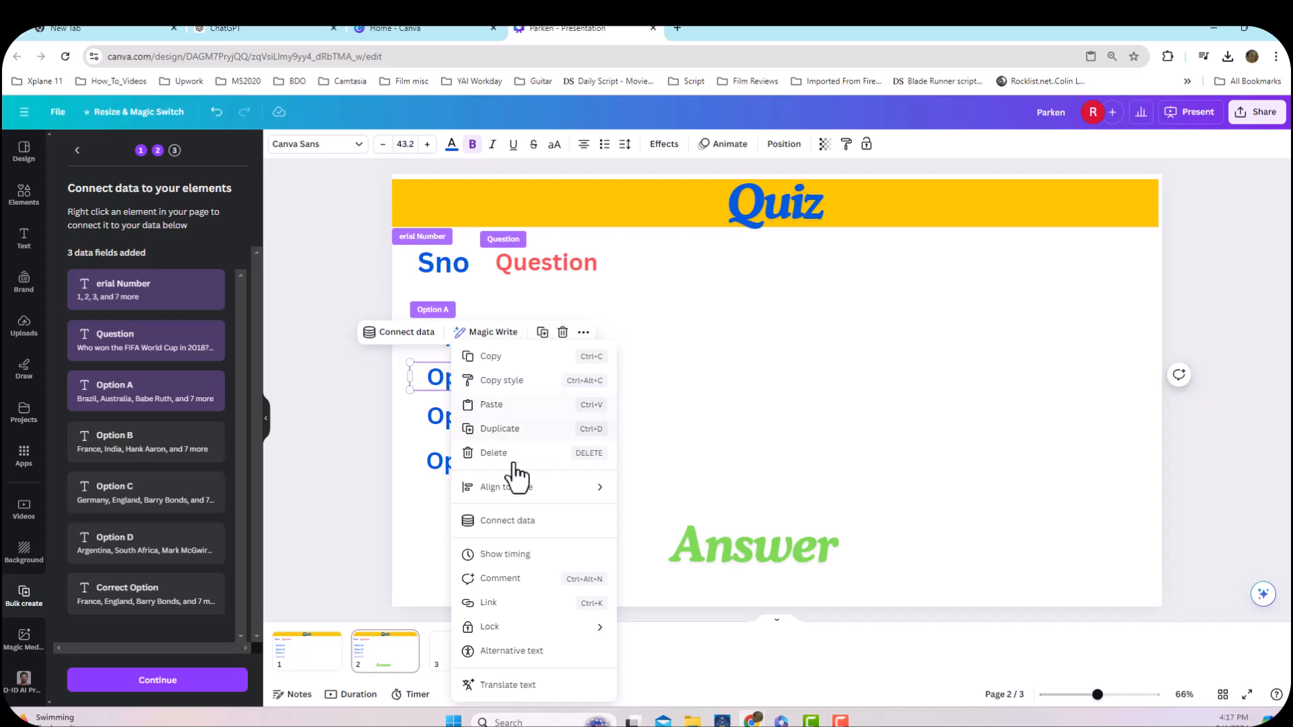
pyautogui.click(525, 532)
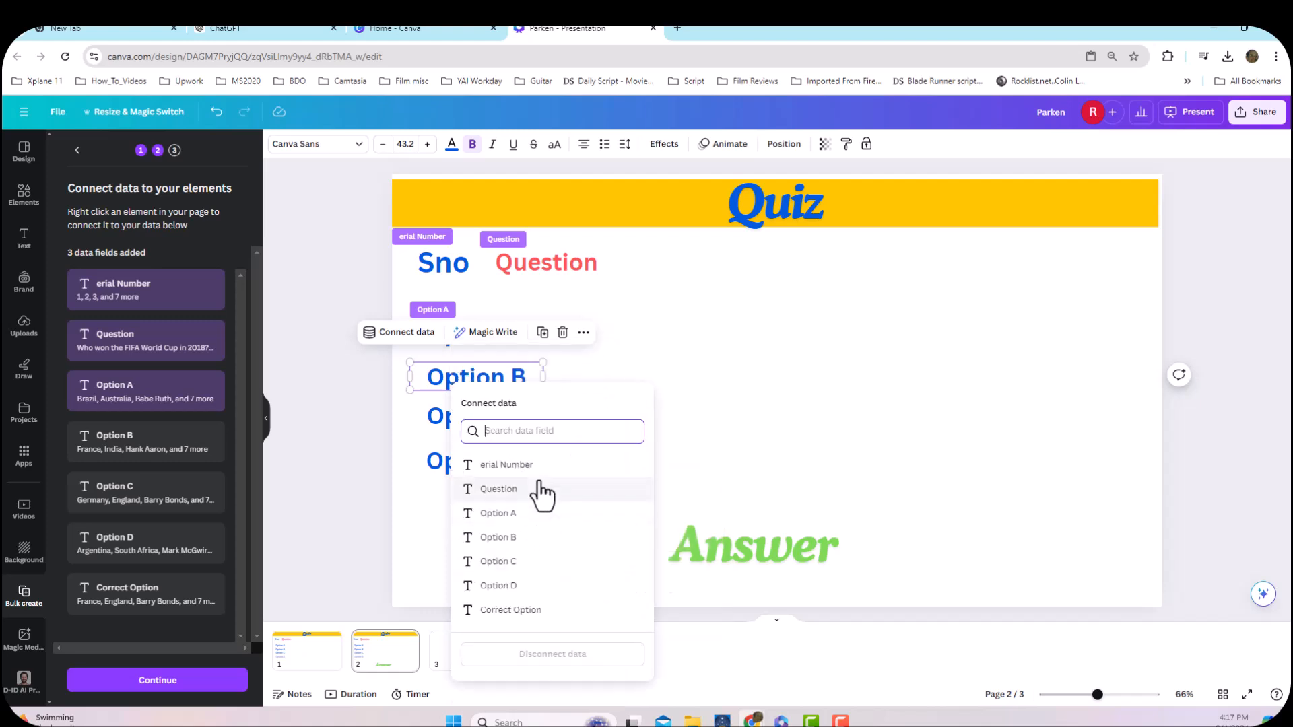
pyautogui.click(525, 538)
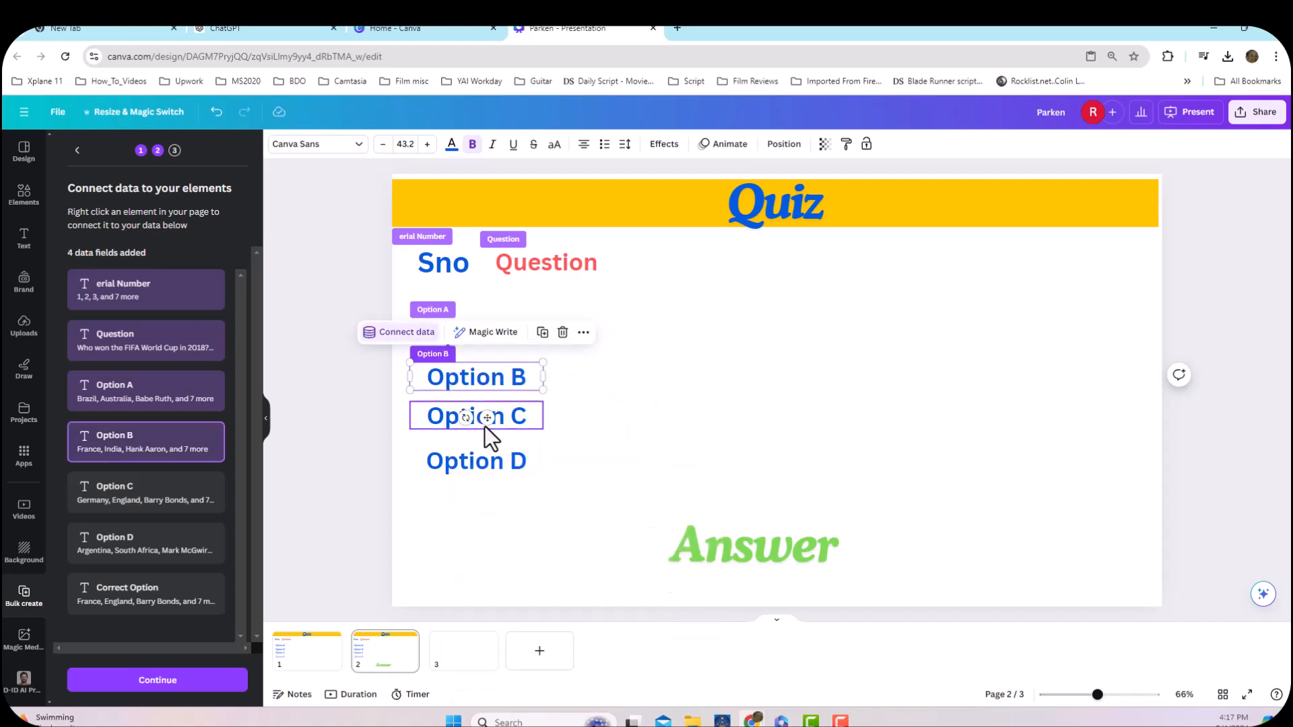
# Connect the Option C text box to the "Option C" data field
pyautogui.click(507, 419)
pyautogui.rightClick(506, 419)
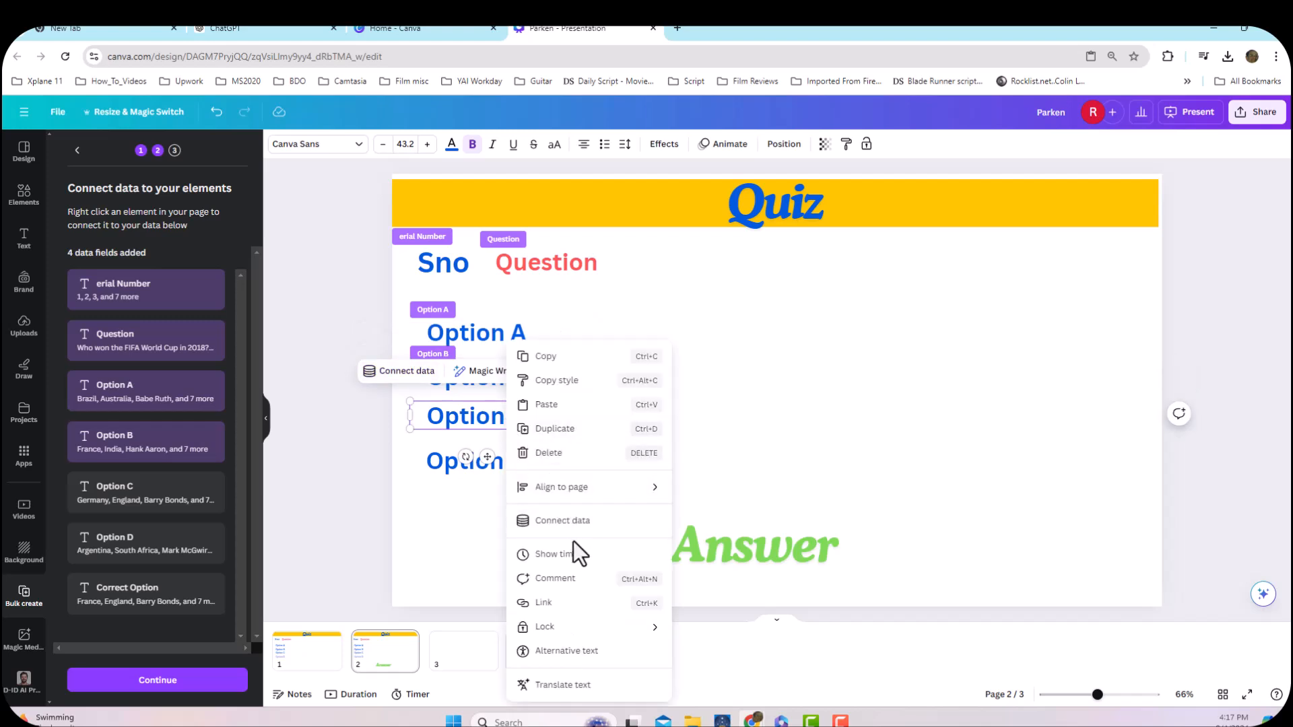
pyautogui.click(574, 521)
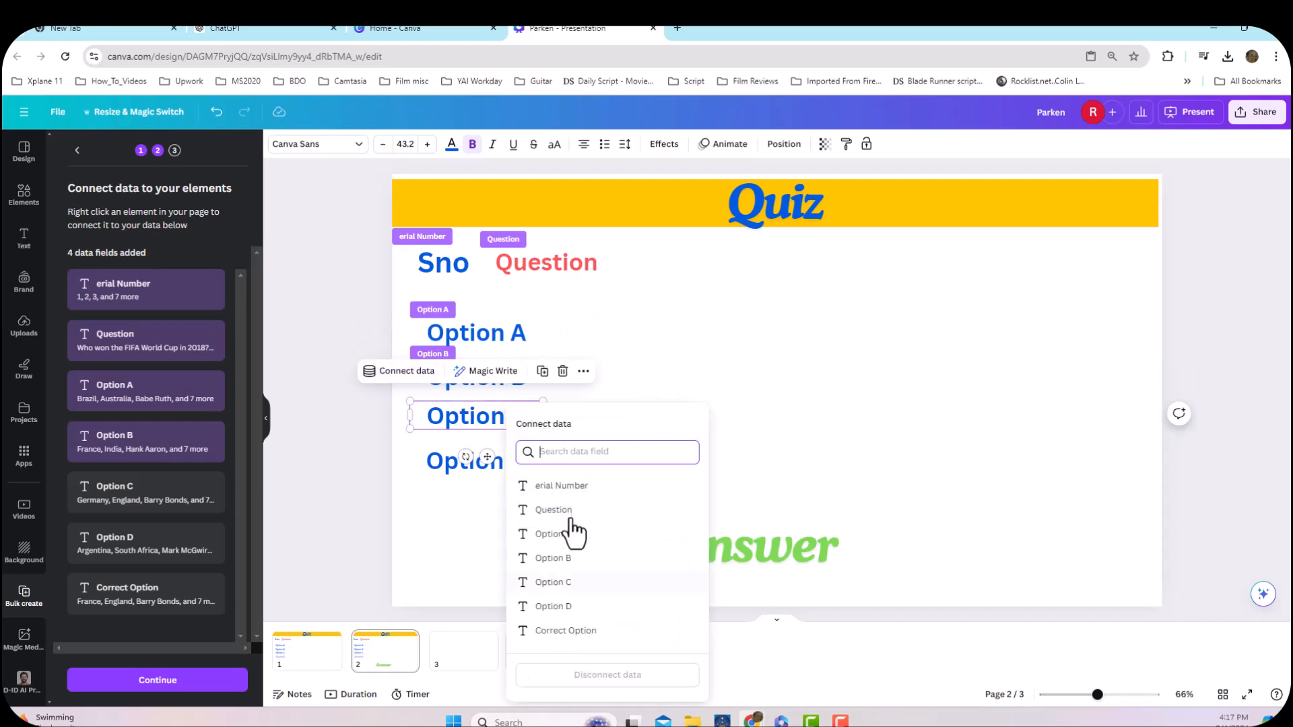
pyautogui.click(563, 581)
# Connect the Option D text box to the "Option D" data field
pyautogui.click(484, 466)
pyautogui.rightClick(485, 466)
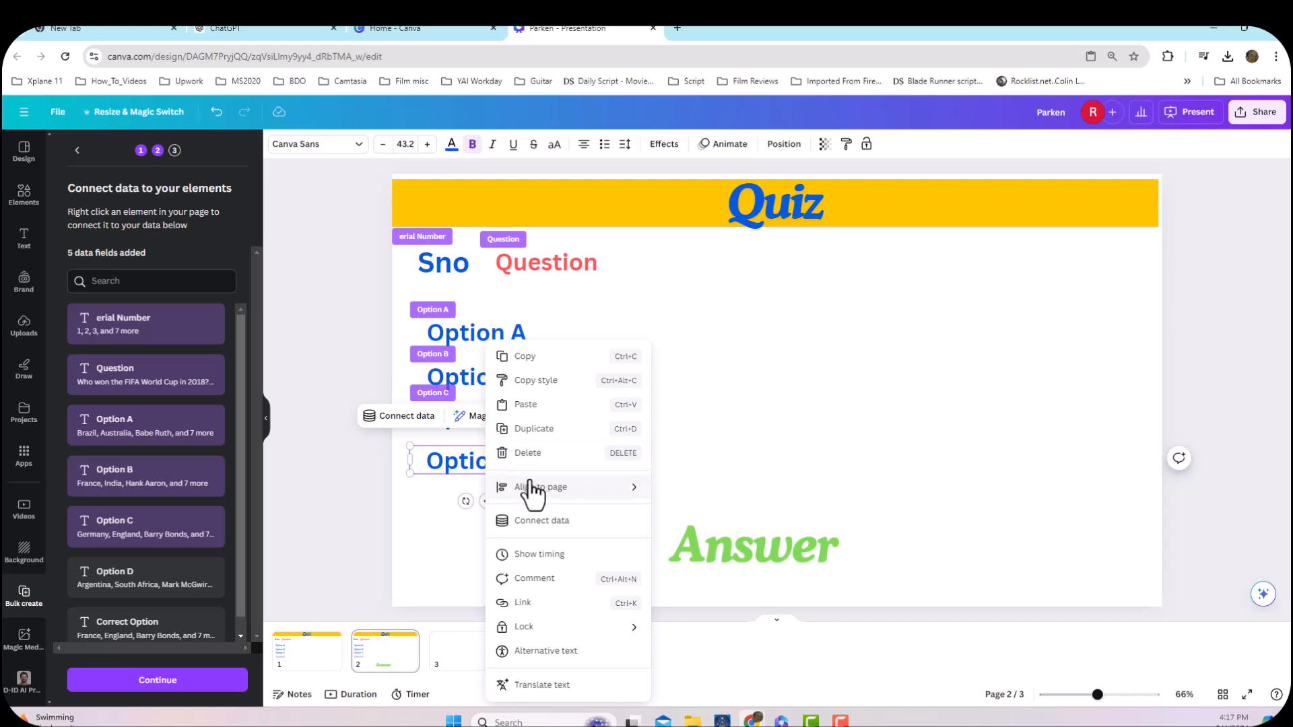
pyautogui.click(562, 532)
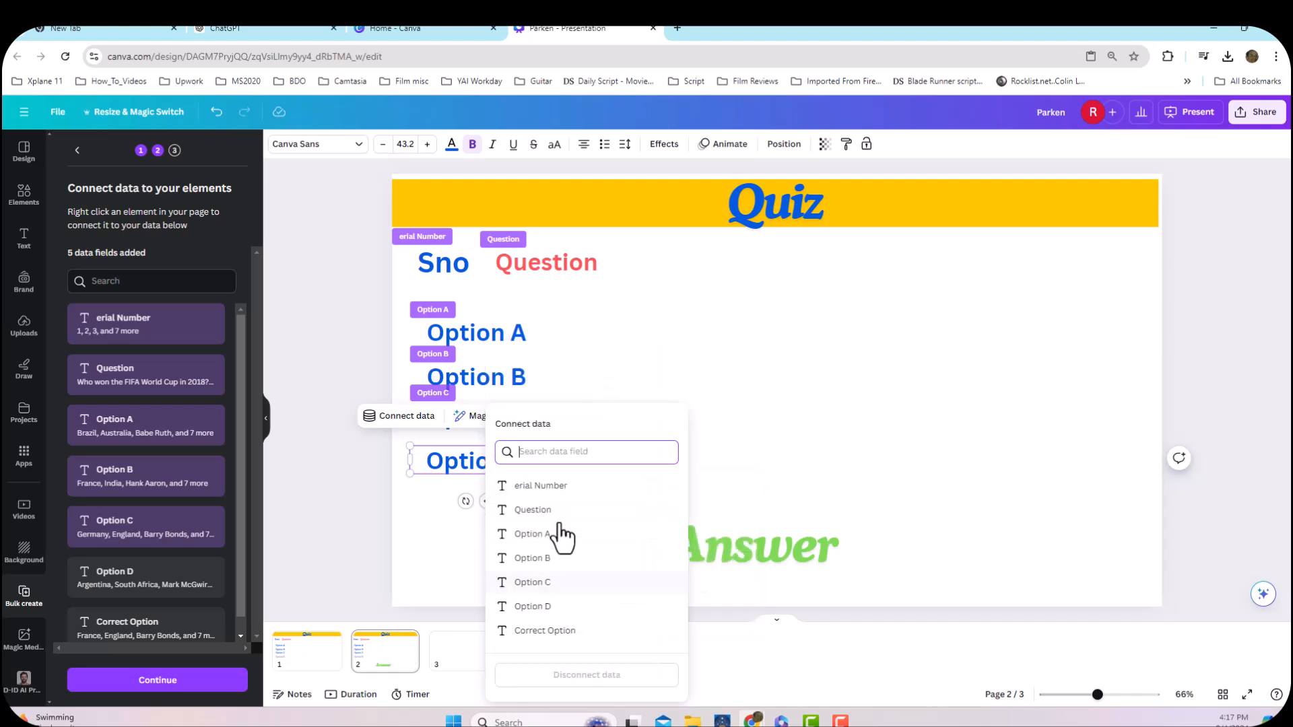
pyautogui.click(551, 608)
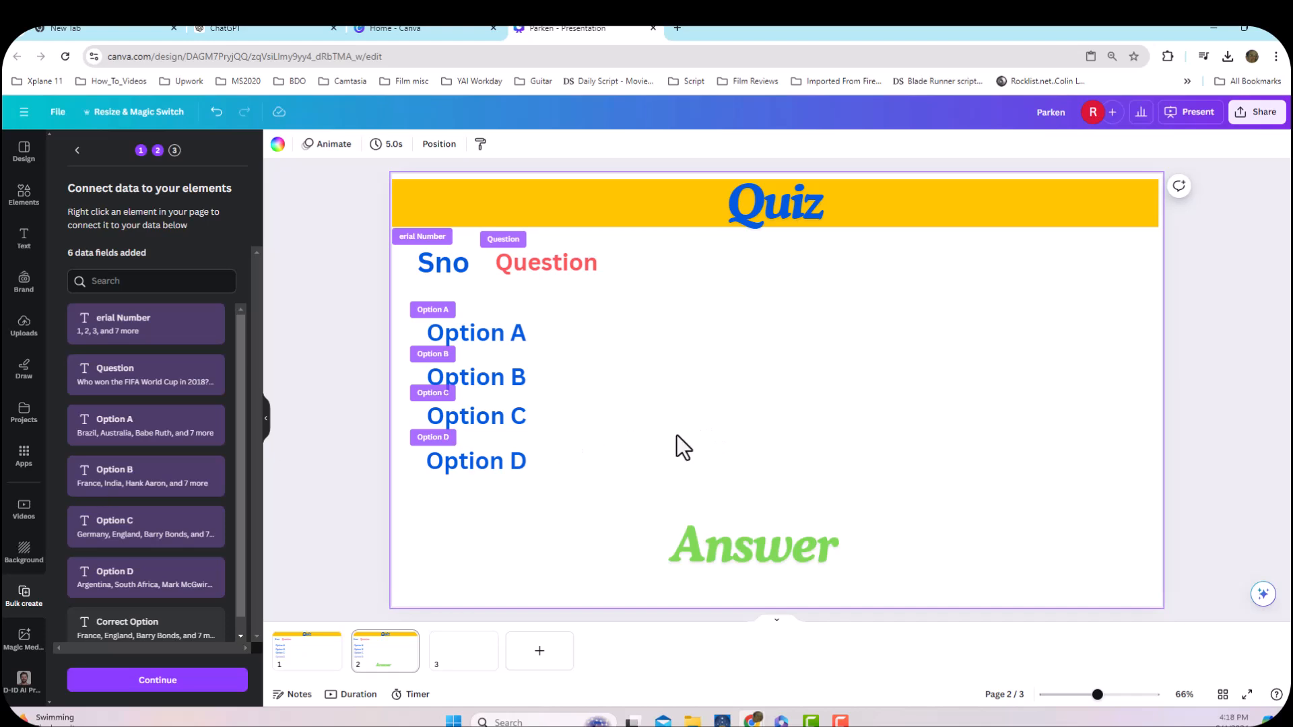
pyautogui.scroll(1, 680, 435)
pyautogui.scroll(-1, 690, 436)
pyautogui.scroll(1, 689, 435)
pyautogui.scroll(-1, 687, 435)
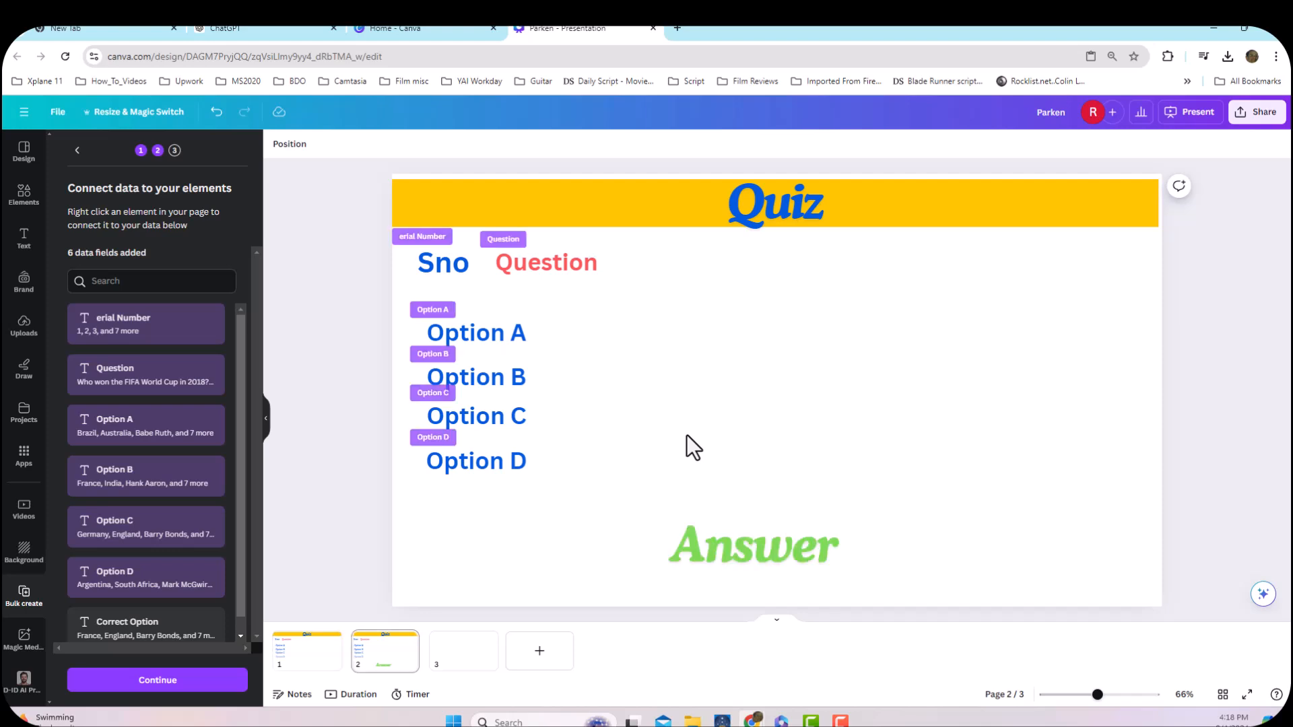
pyautogui.click(325, 667)
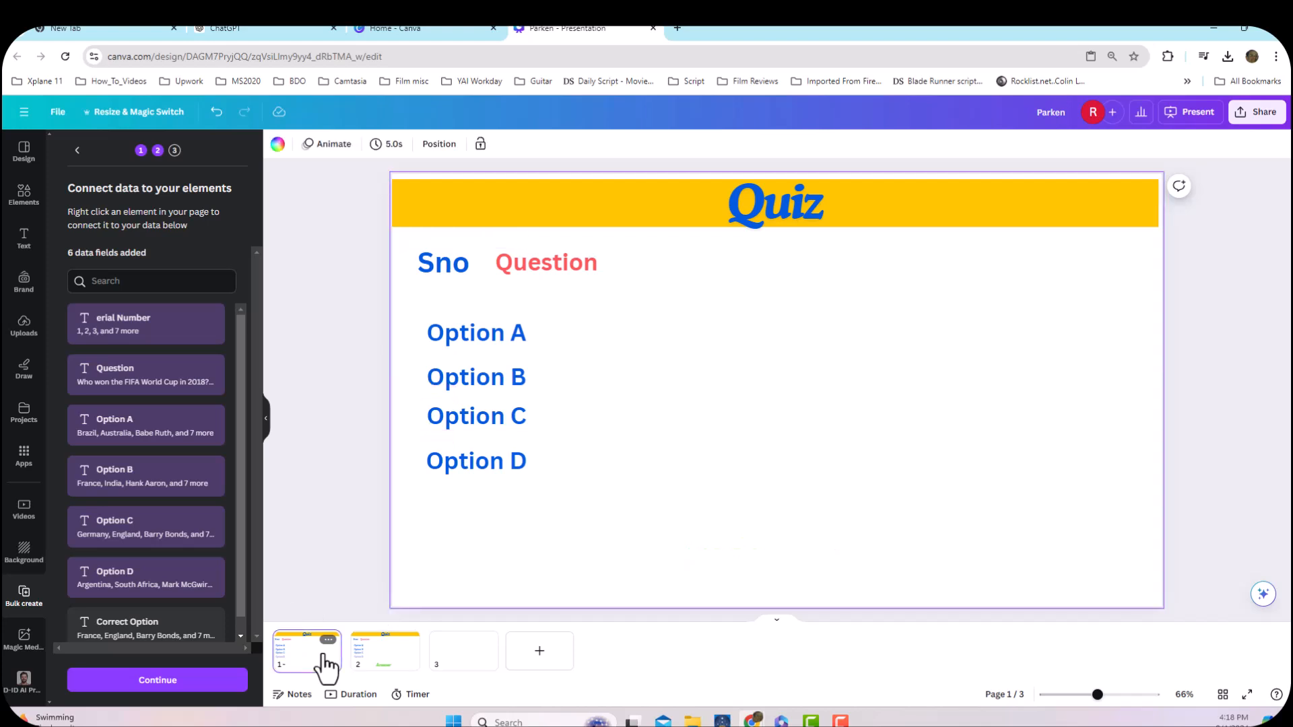
pyautogui.click(373, 666)
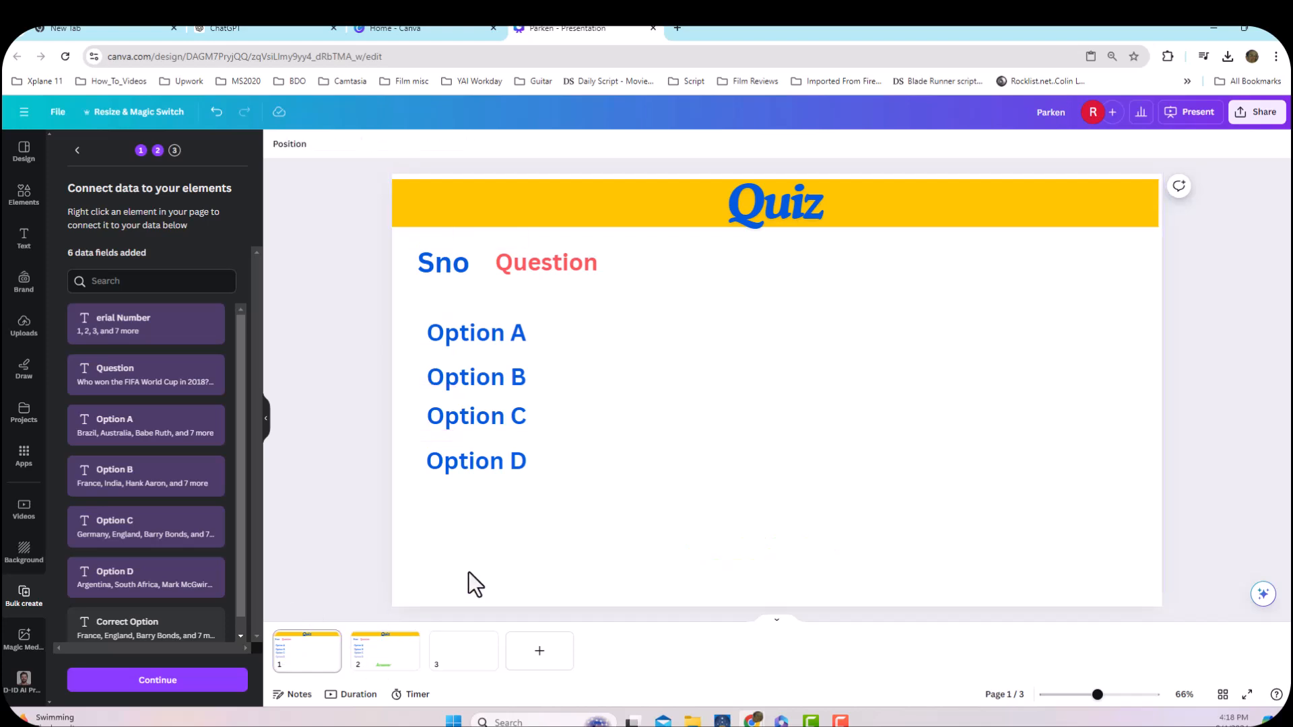
pyautogui.click(370, 664)
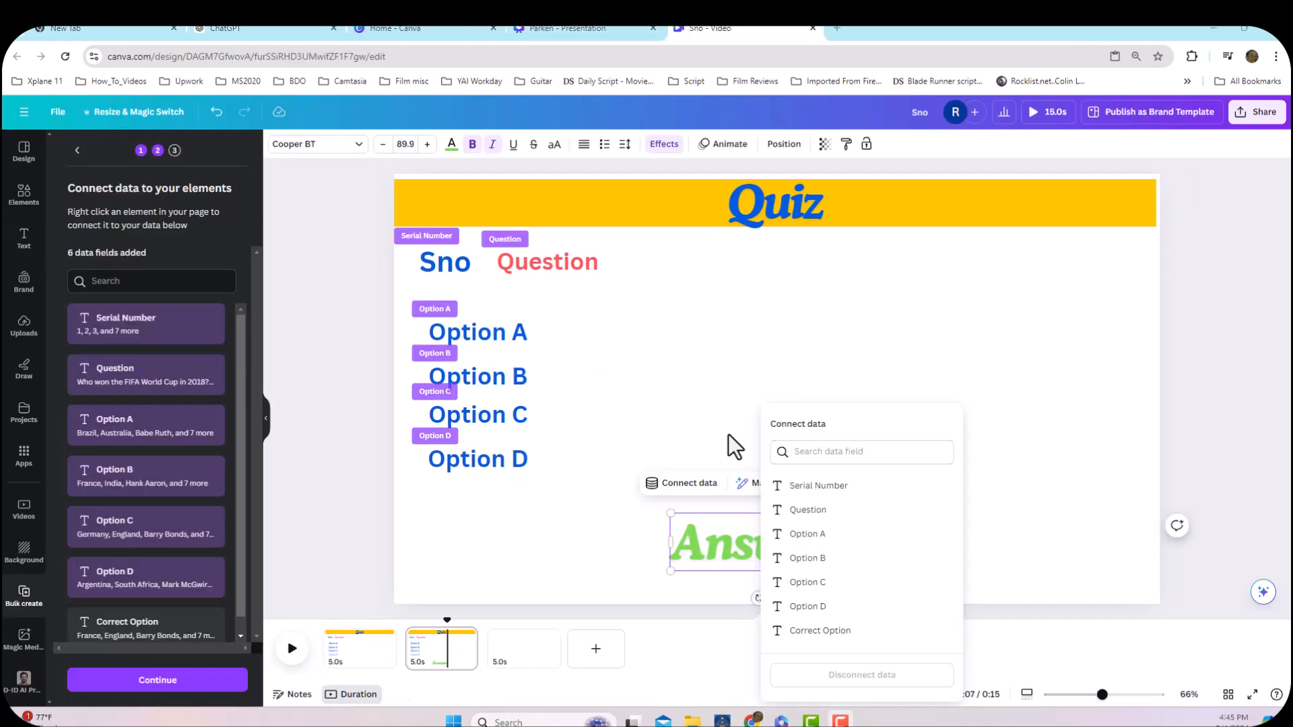
# Try to connect the green Answer text on page 2 to the "Correct Option" data field
pyautogui.click(798, 632)
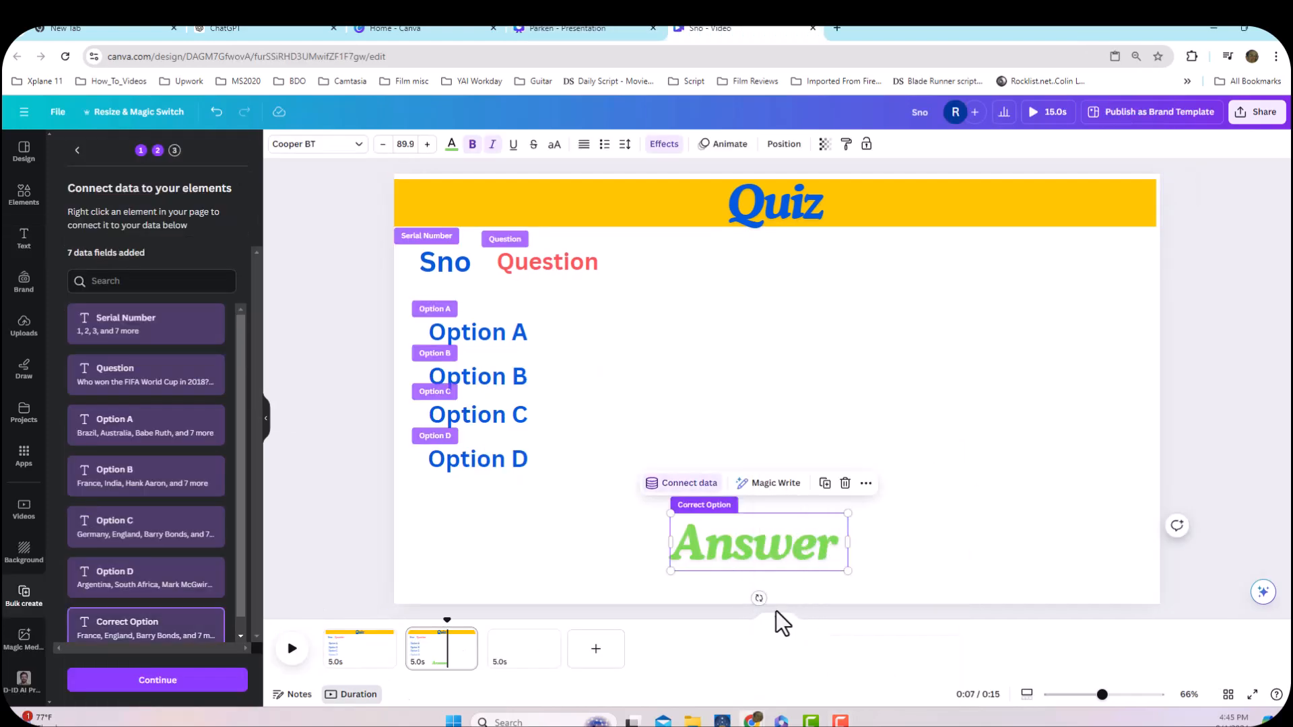
pyautogui.rightClick(710, 537)
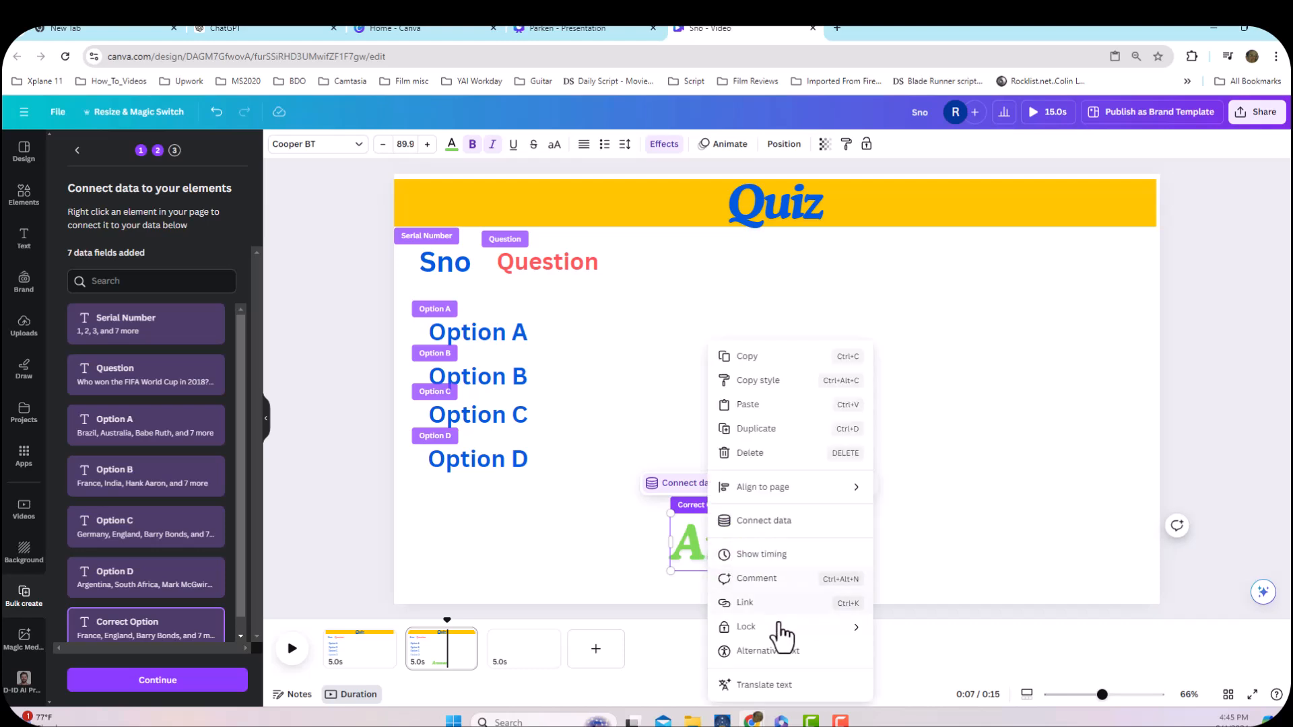
pyautogui.click(775, 525)
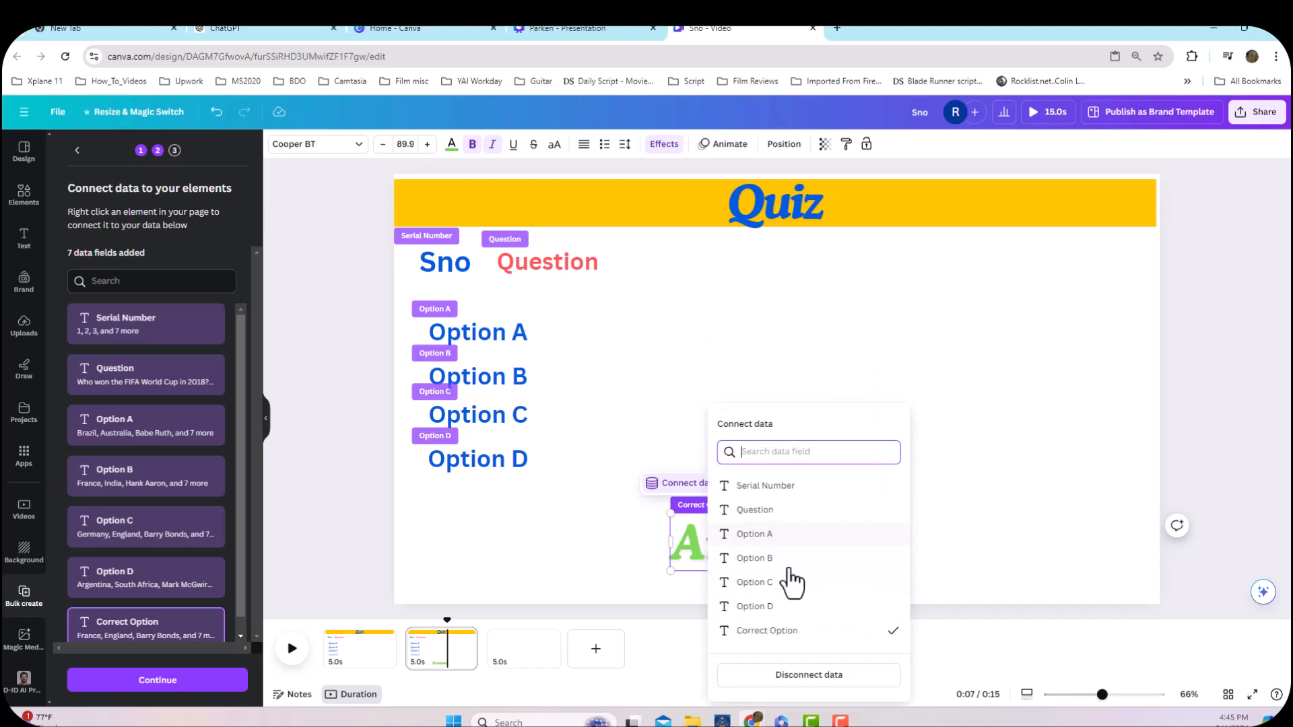
pyautogui.click(779, 633)
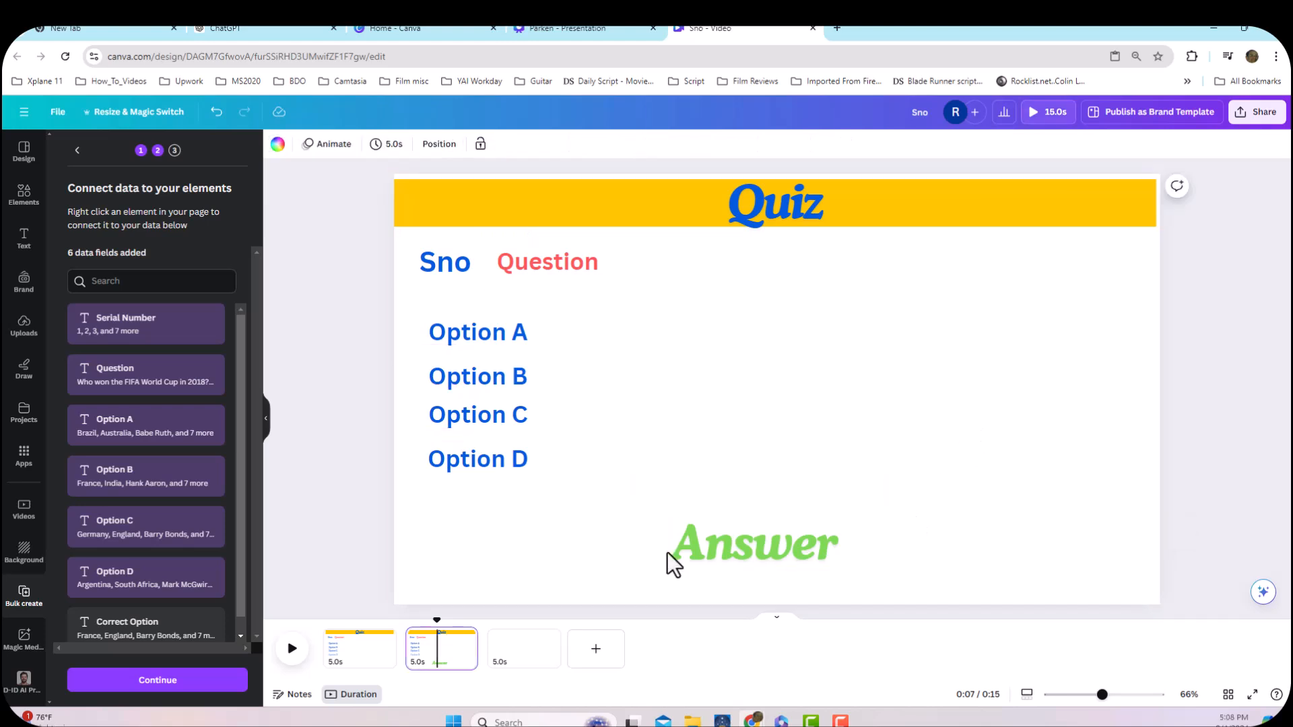
# Connect the Answer text box on page 2 to the "Correct Option" data field
pyautogui.click(668, 552)
pyautogui.rightClick(765, 553)
pyautogui.click(546, 544)
pyautogui.click(581, 548)
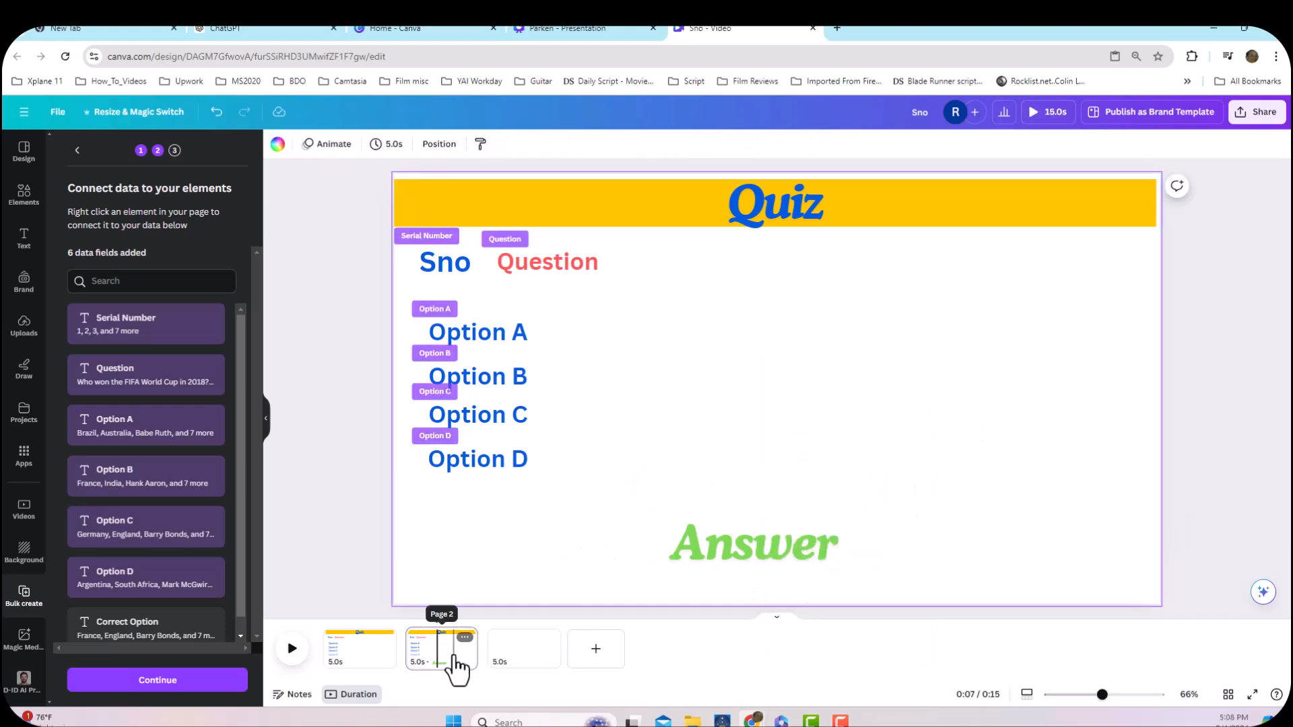
pyautogui.click(719, 550)
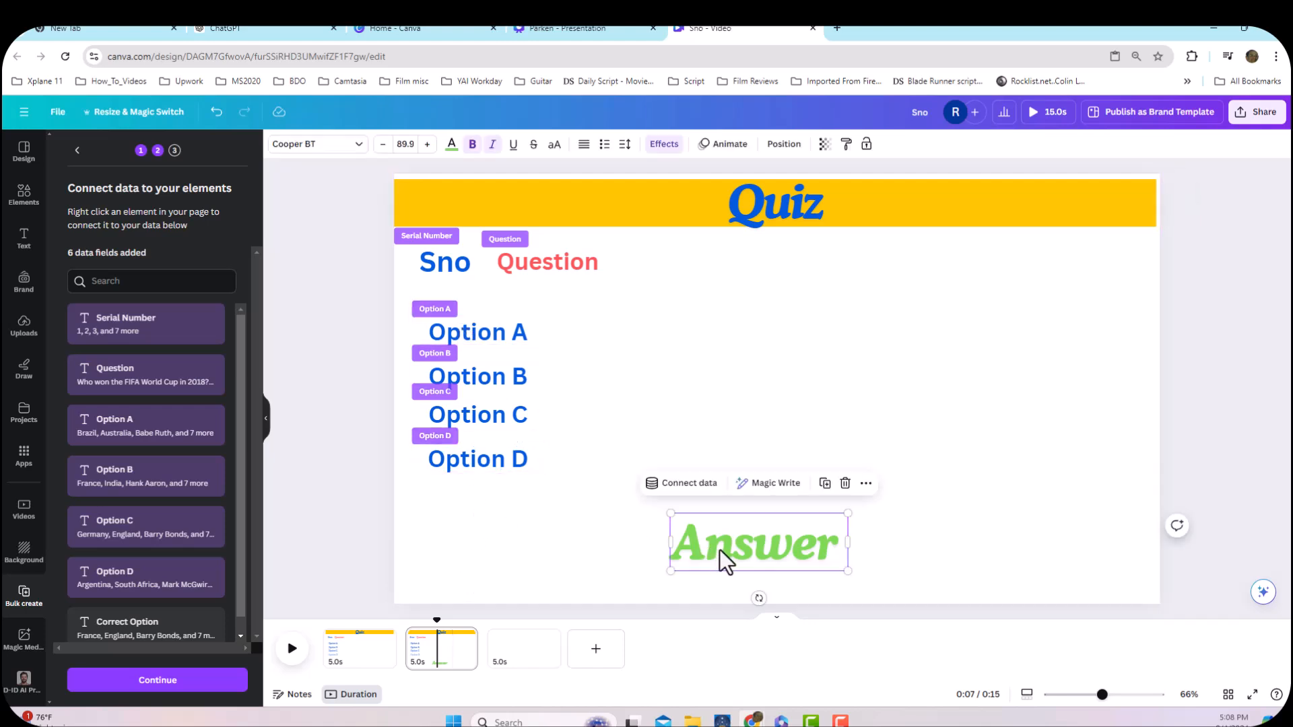
pyautogui.rightClick(719, 549)
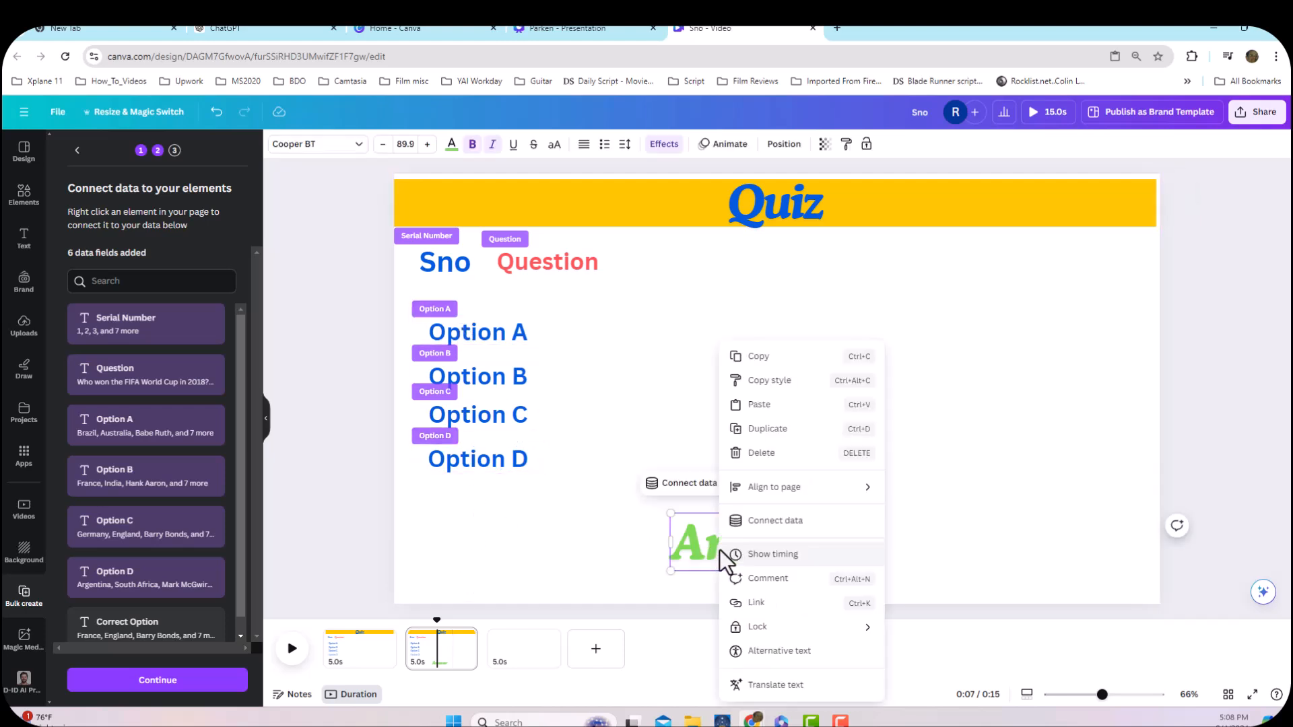
pyautogui.click(757, 525)
pyautogui.click(826, 621)
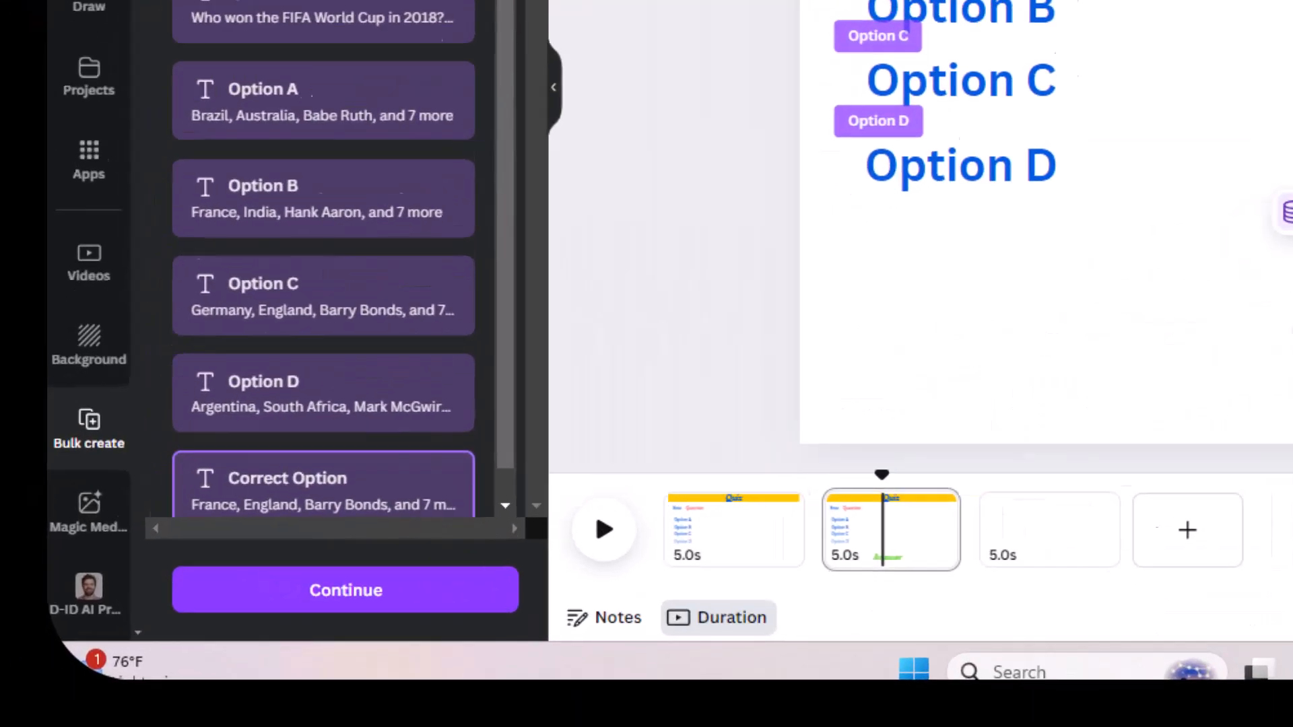
# Continue with the connected data fields and generate 10 designs with all ten question rows included
pyautogui.click(793, 529)
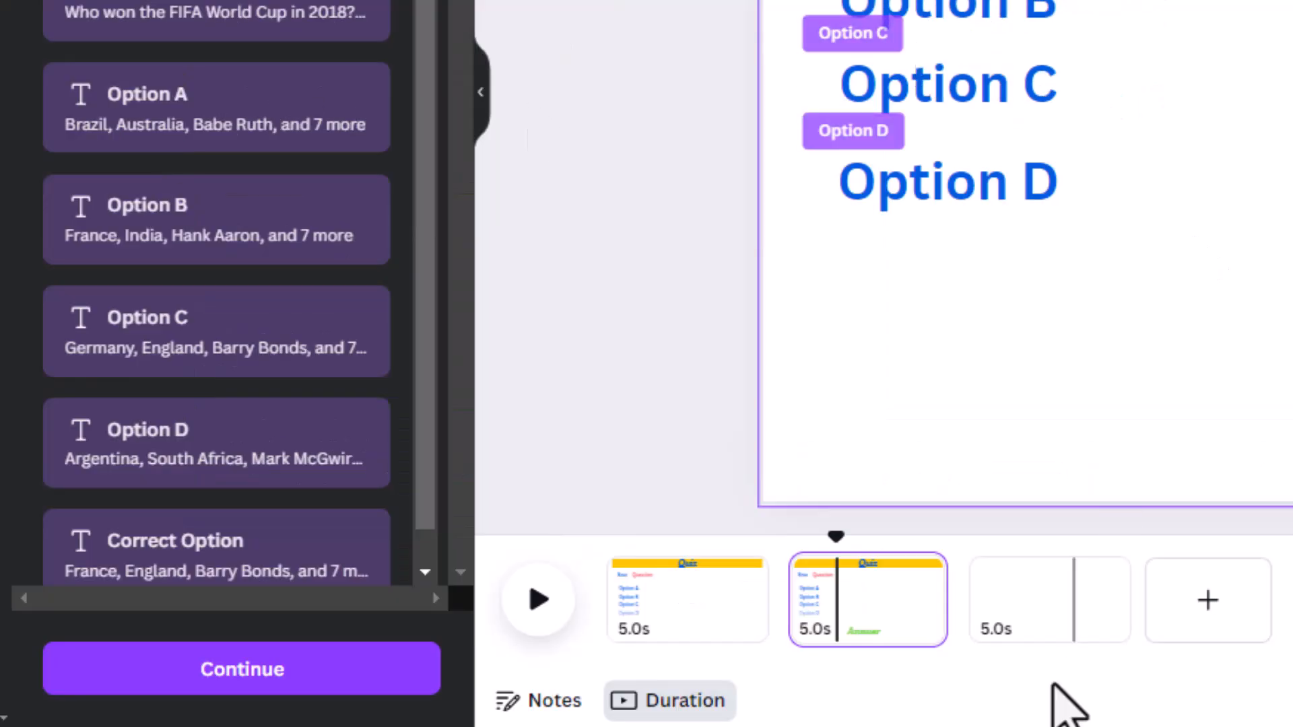
pyautogui.click(258, 670)
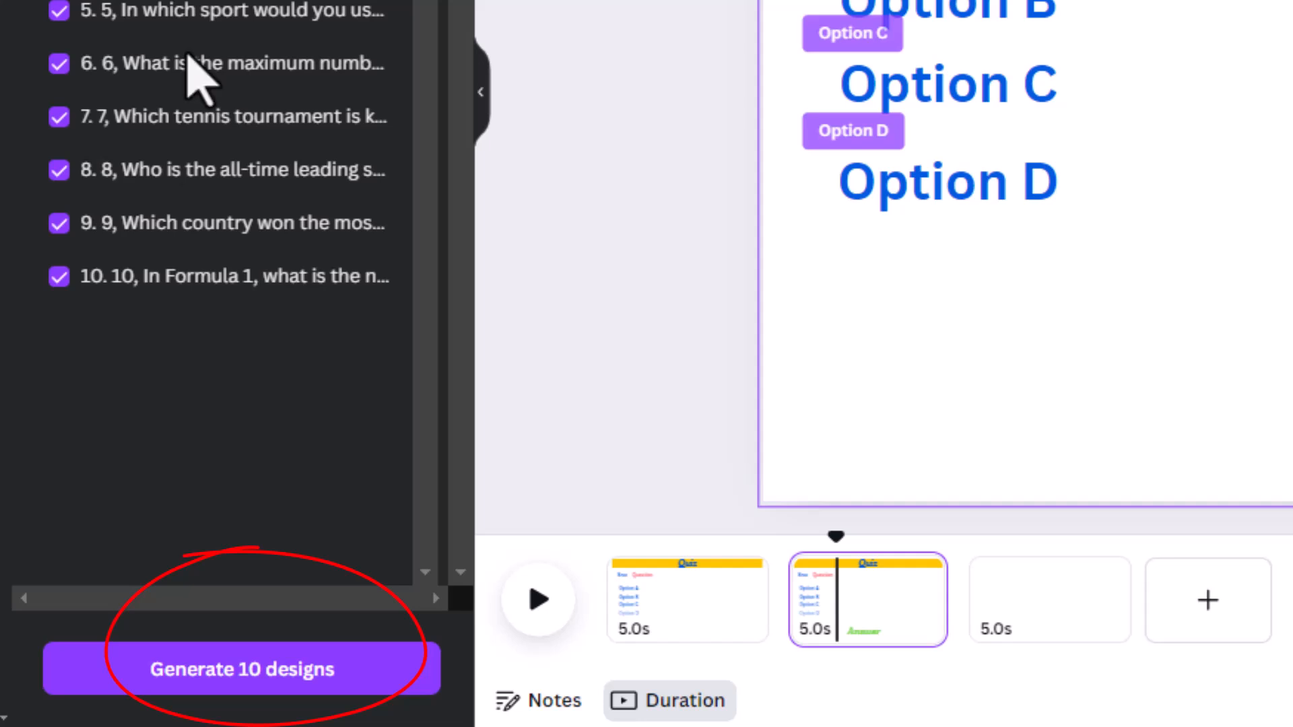
pyautogui.click(225, 671)
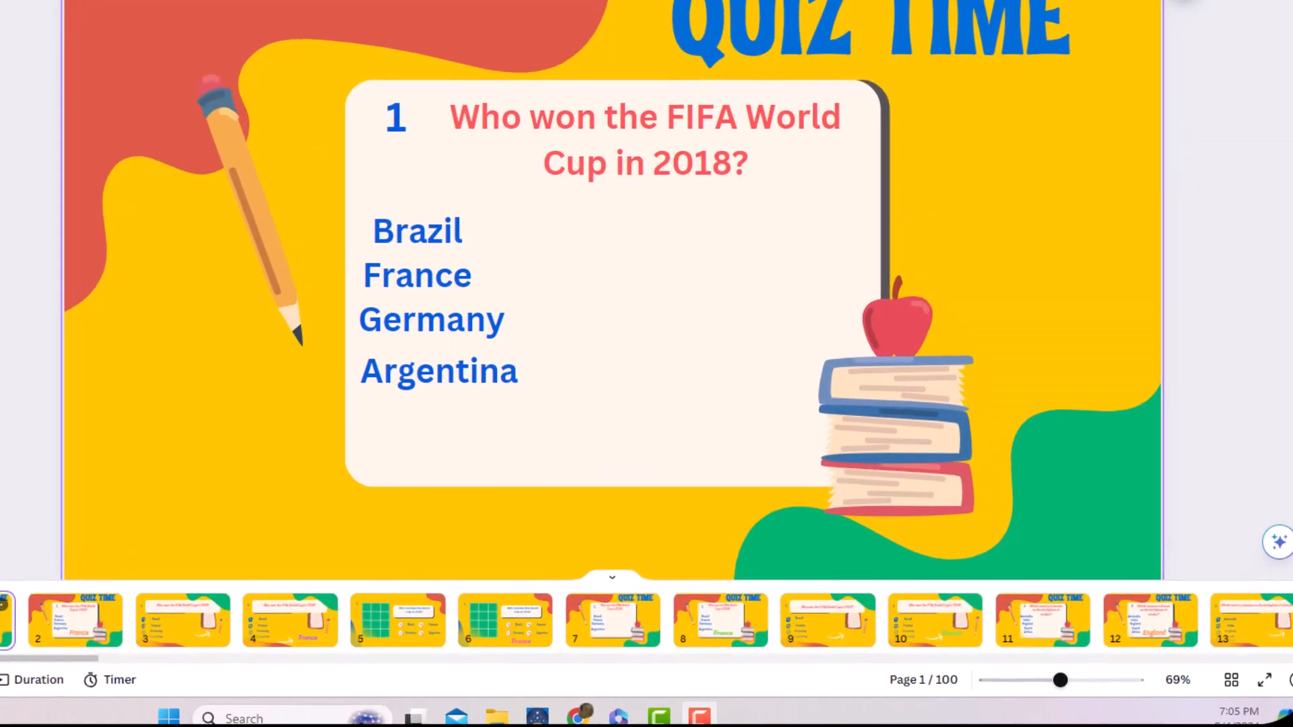
# Look through pages 2 to 12 of the generated quiz, checking the question, option and answer on each page
pyautogui.click(68, 639)
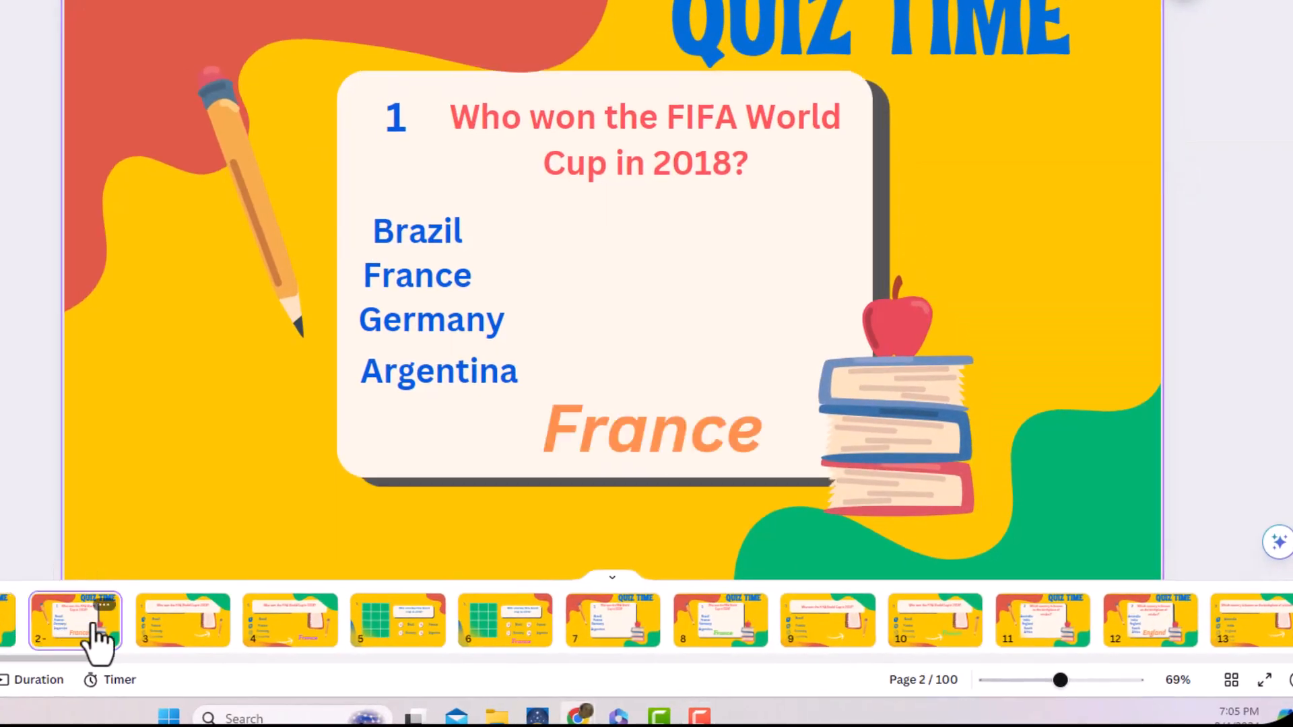
pyautogui.click(194, 636)
pyautogui.click(296, 643)
pyautogui.click(396, 647)
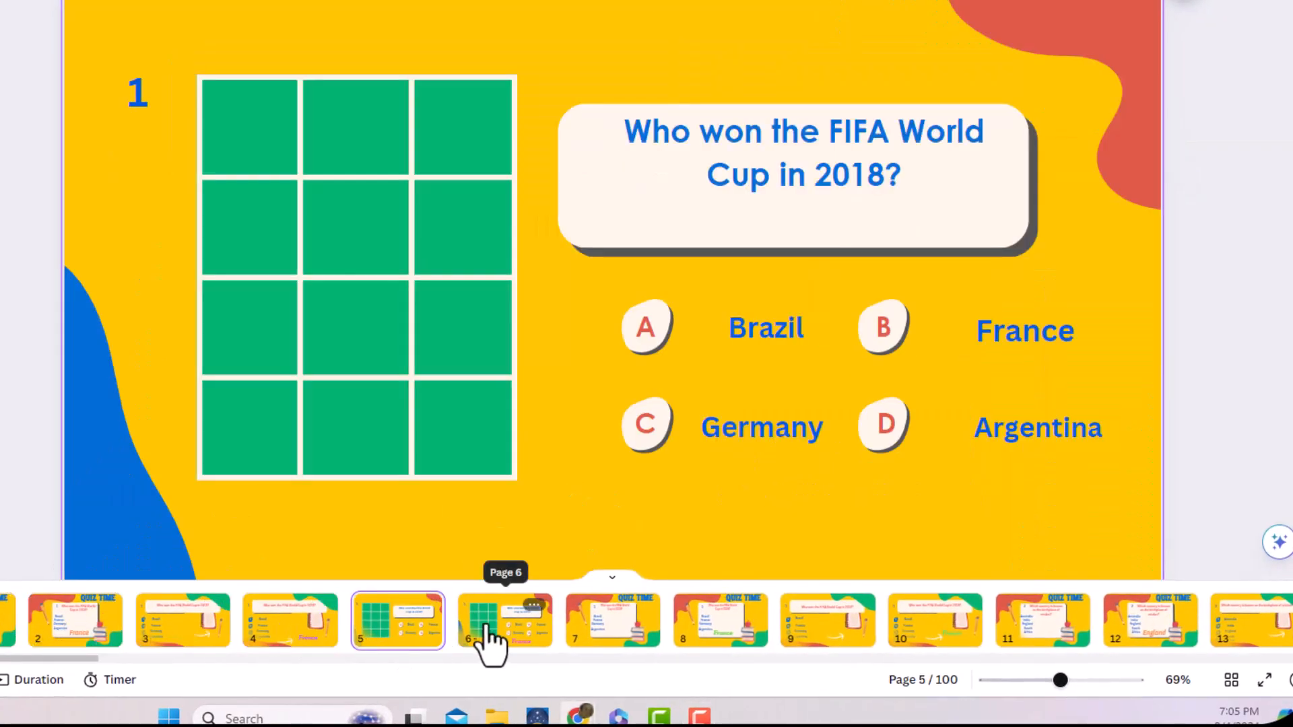
pyautogui.click(491, 643)
pyautogui.click(610, 636)
pyautogui.click(721, 637)
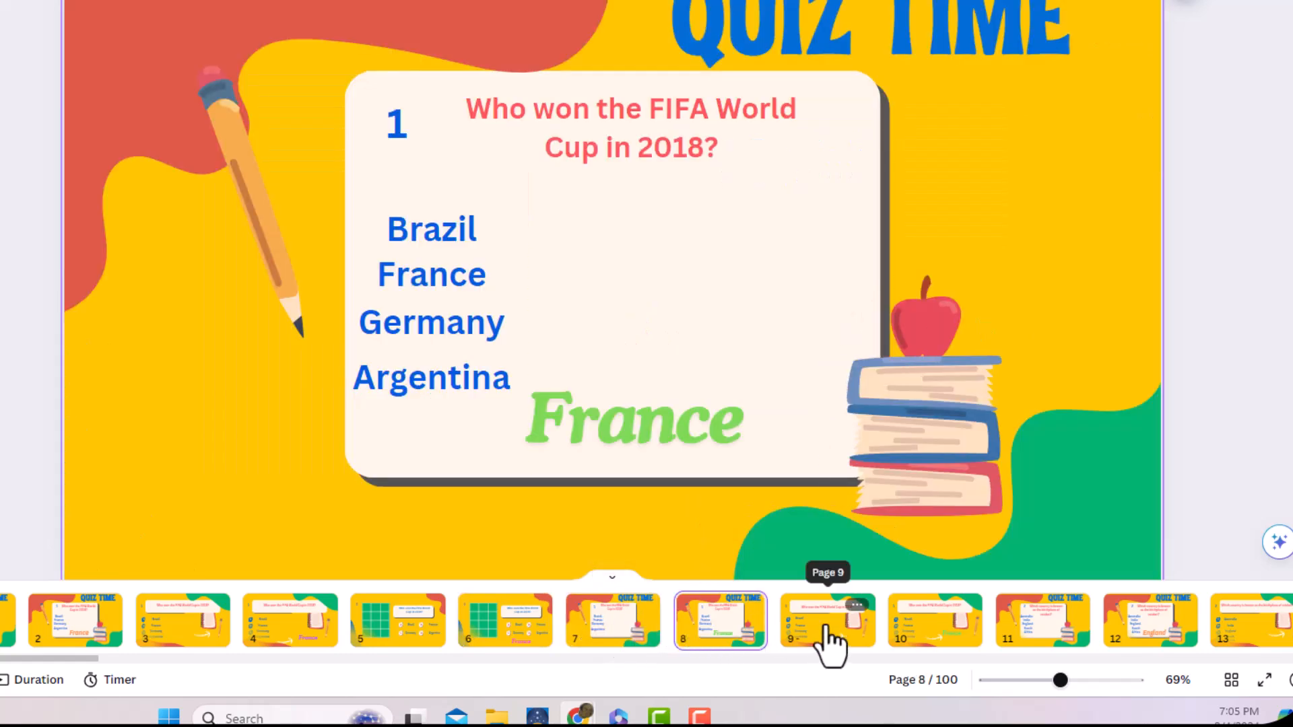
pyautogui.click(828, 636)
pyautogui.click(936, 636)
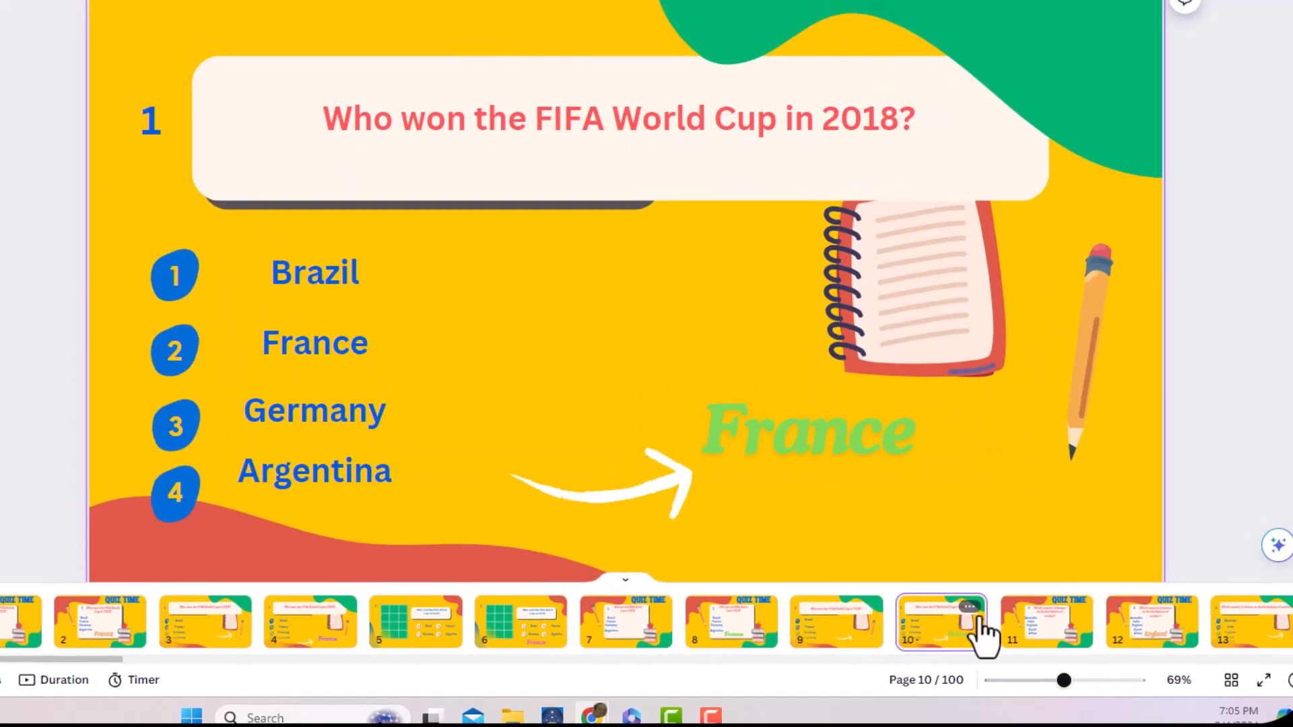
pyautogui.click(1046, 627)
pyautogui.click(1171, 628)
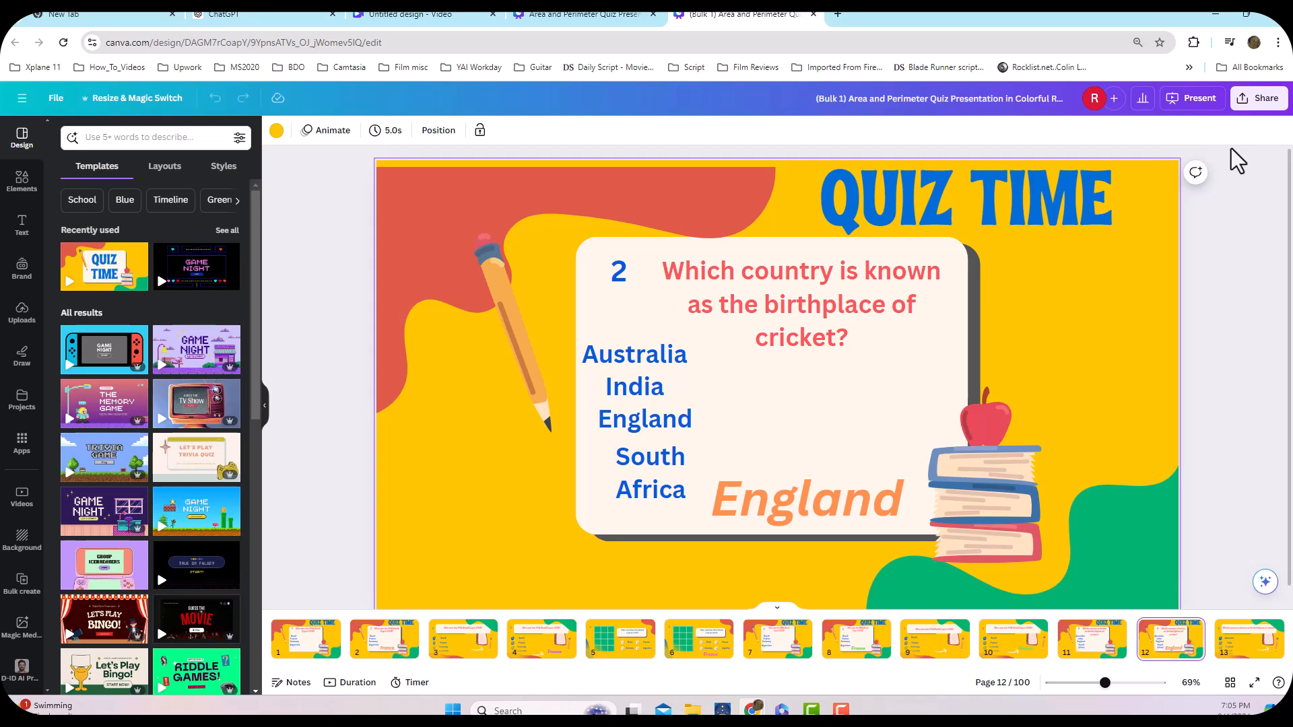
# Download all pages of the bulk-created quiz design as a PPTX file
pyautogui.click(1241, 113)
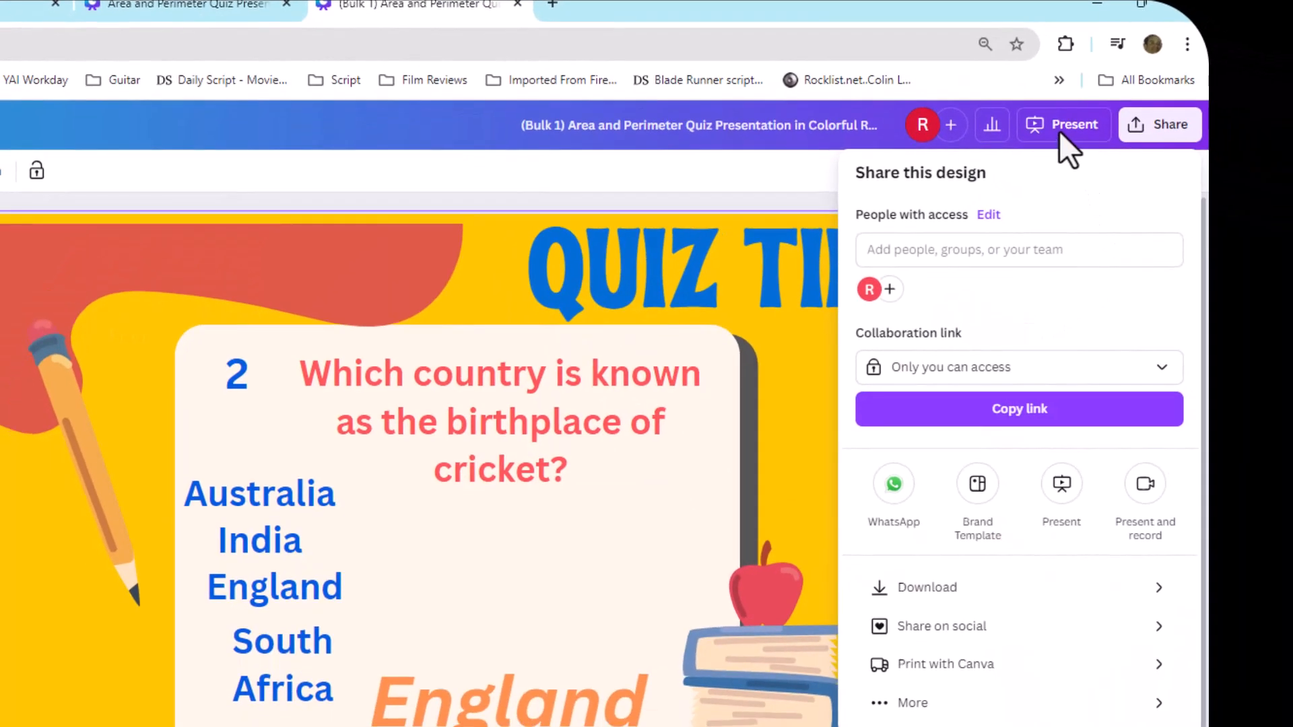
pyautogui.click(1159, 123)
pyautogui.click(1168, 124)
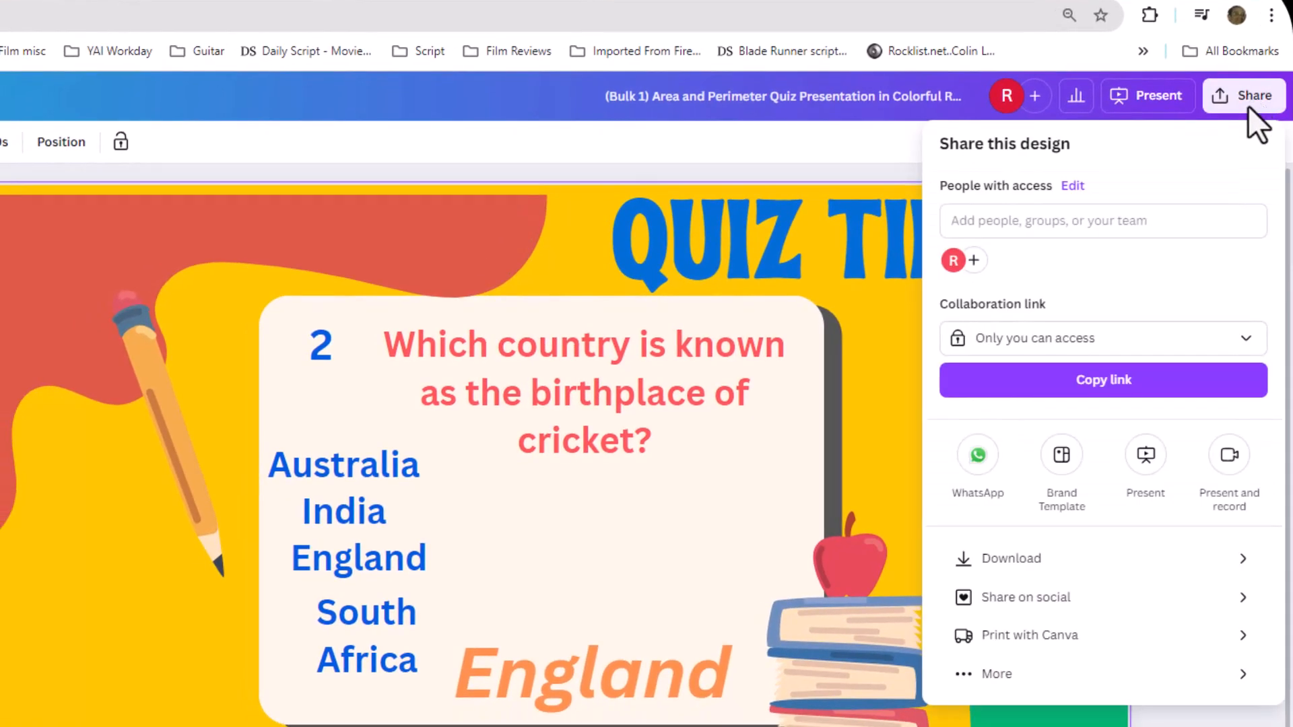
pyautogui.click(1232, 559)
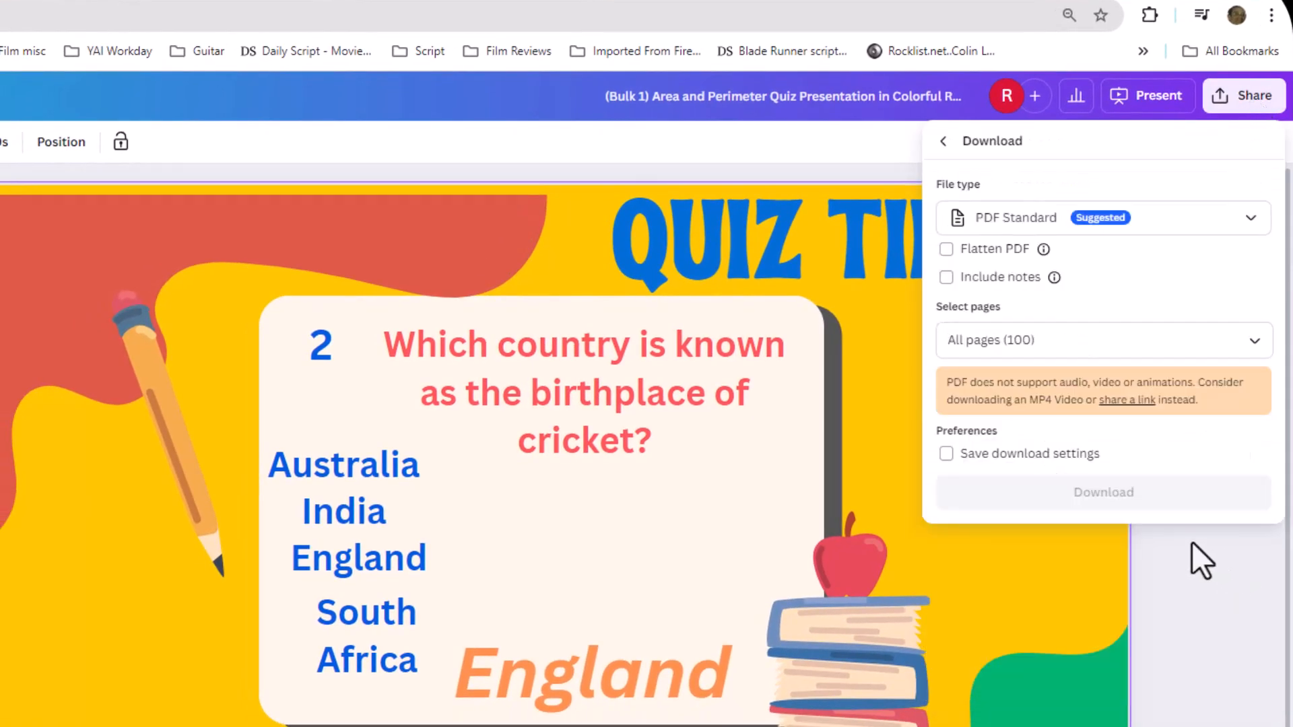
pyautogui.click(1226, 229)
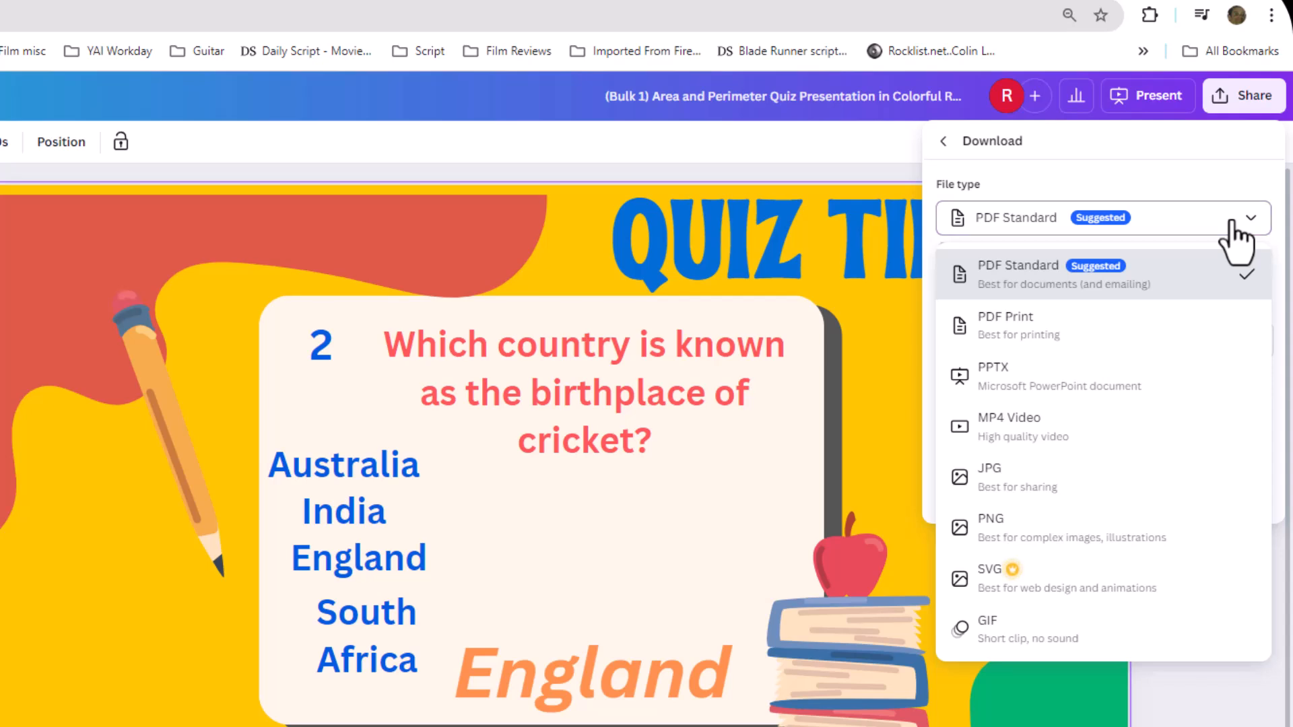
pyautogui.click(1160, 387)
pyautogui.click(1141, 441)
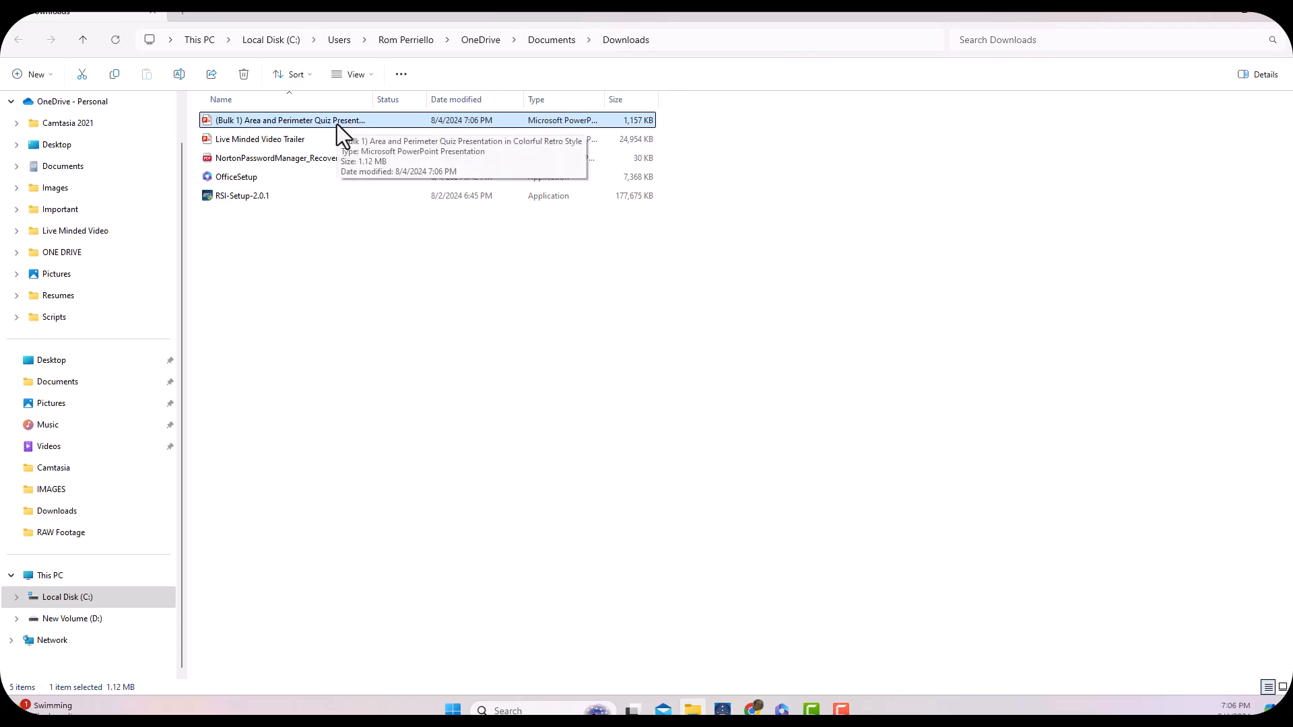
# Open the downloaded quiz presentation from the Downloads folder in PowerPoint and review its first question and answer slides
pyautogui.doubleClick(336, 124)
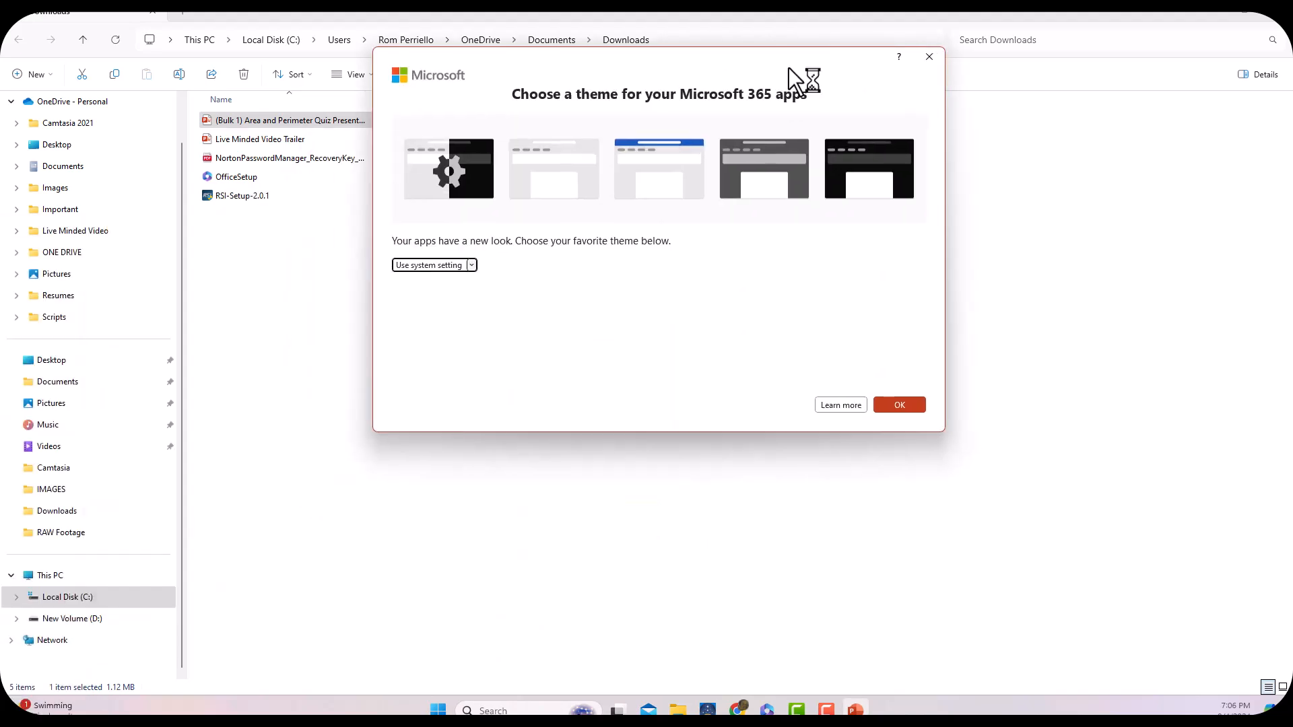
pyautogui.click(801, 454)
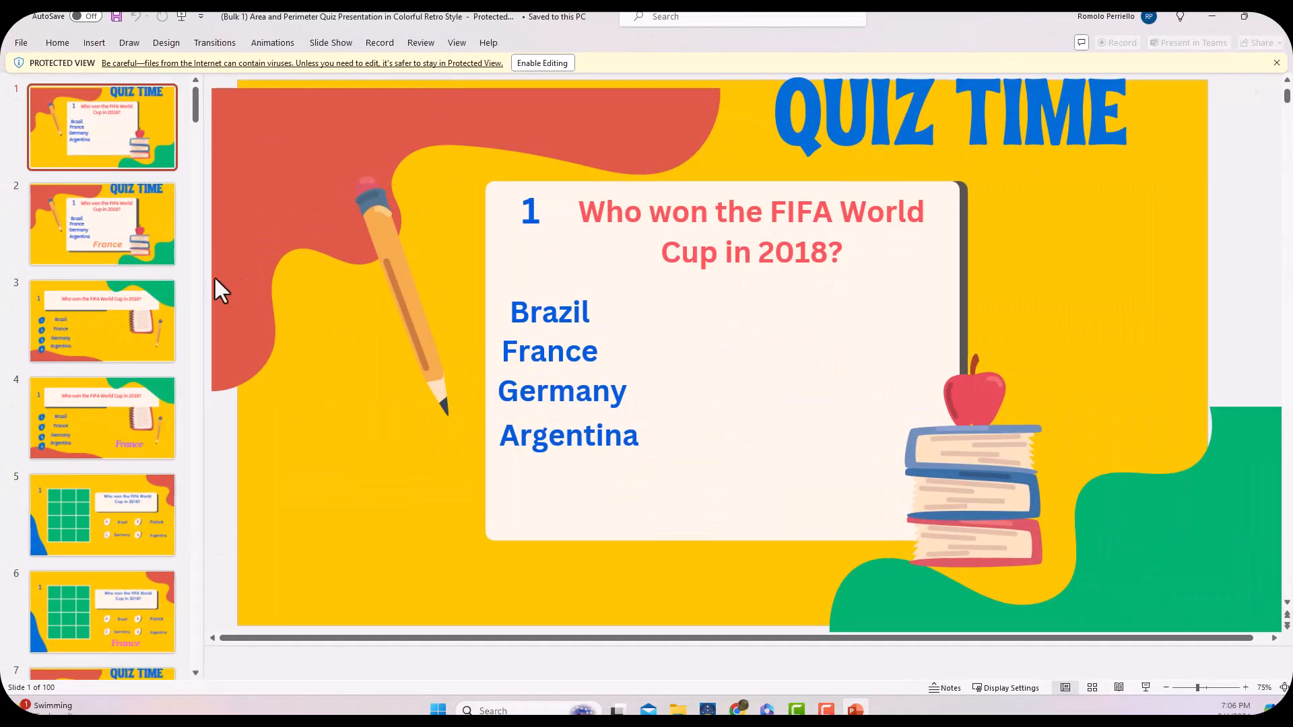
pyautogui.click(138, 236)
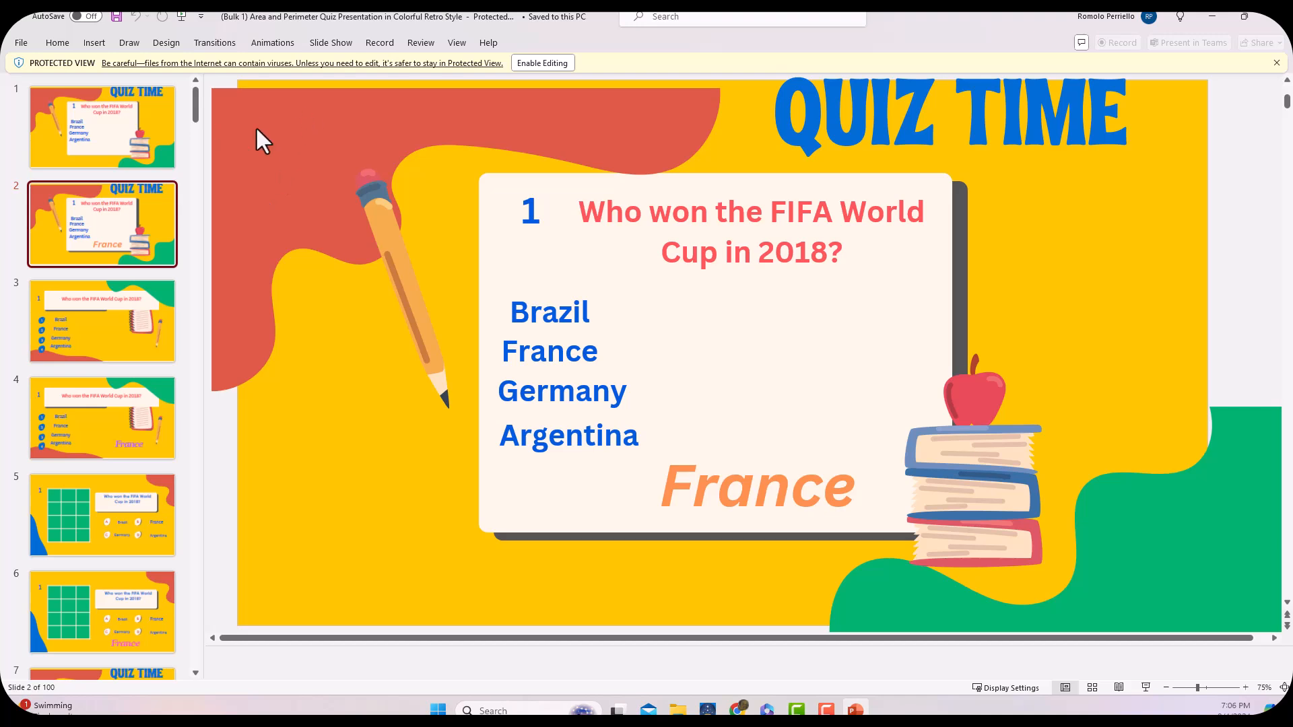
pyautogui.click(112, 128)
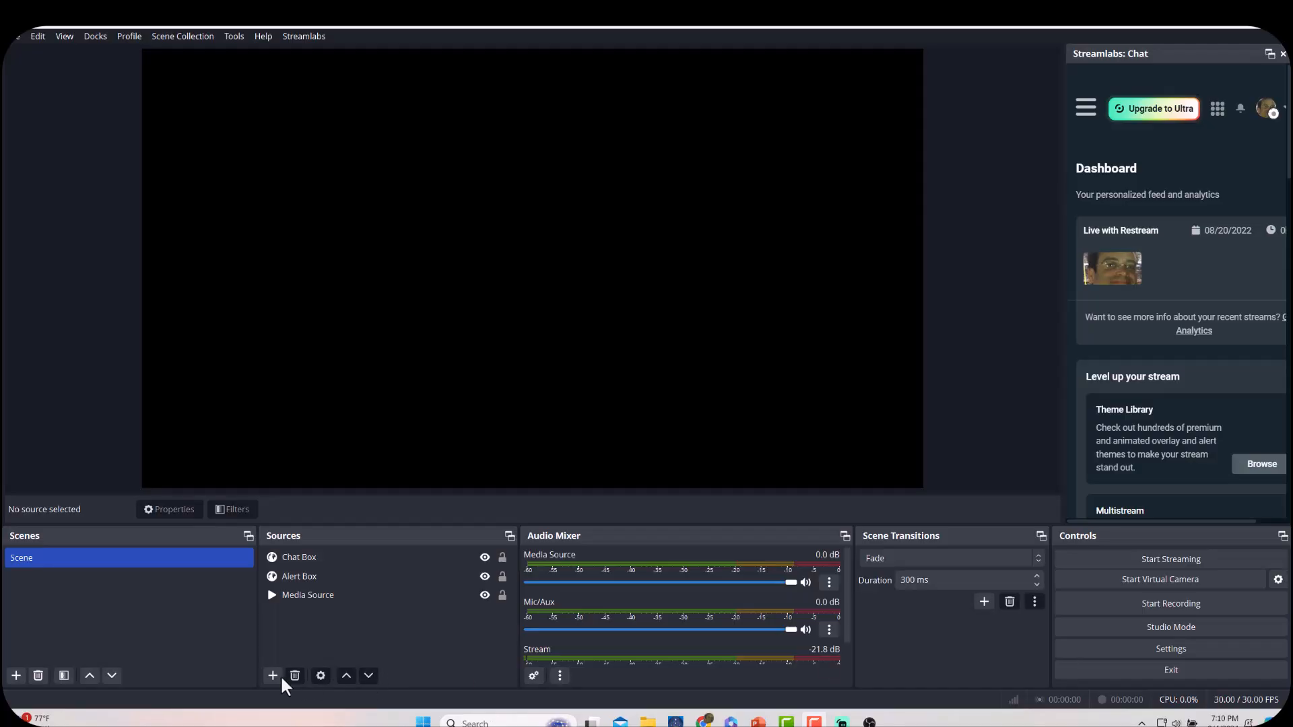
# Switch to OBS Studio, add a new Display Capture source to the scene and check its available capture methods
pyautogui.click(277, 675)
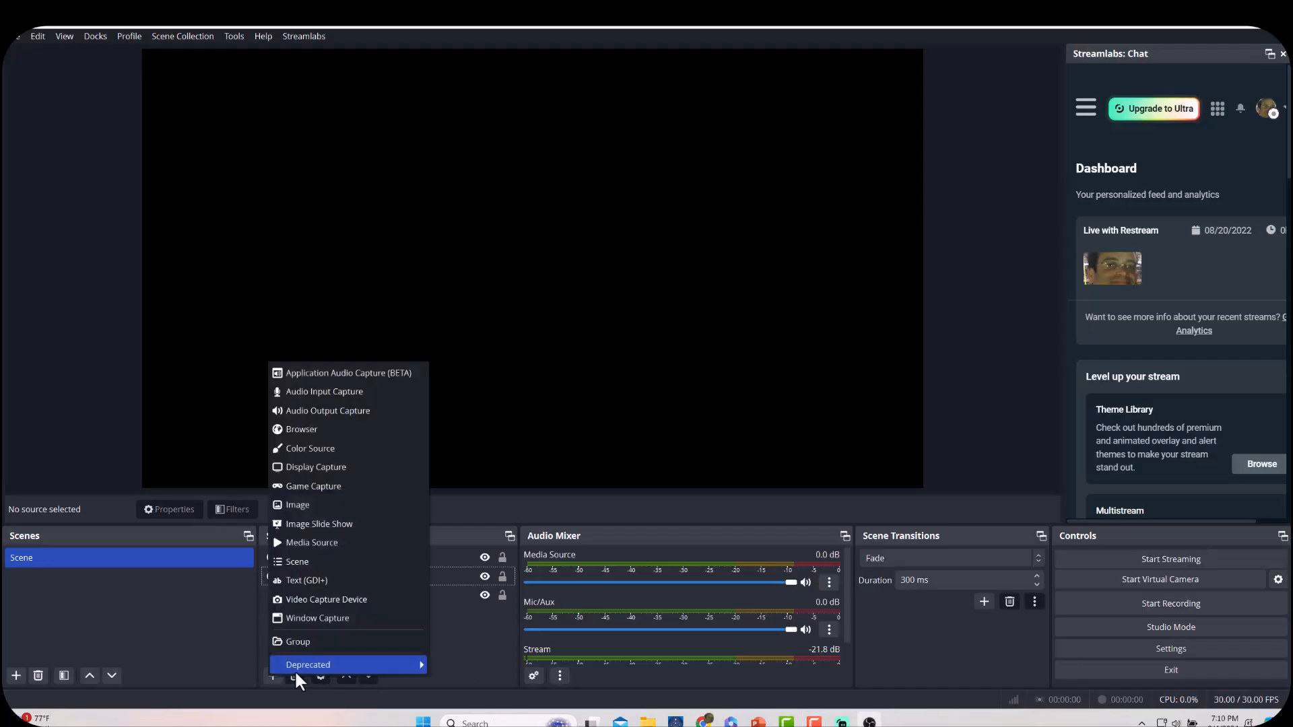
pyautogui.click(328, 466)
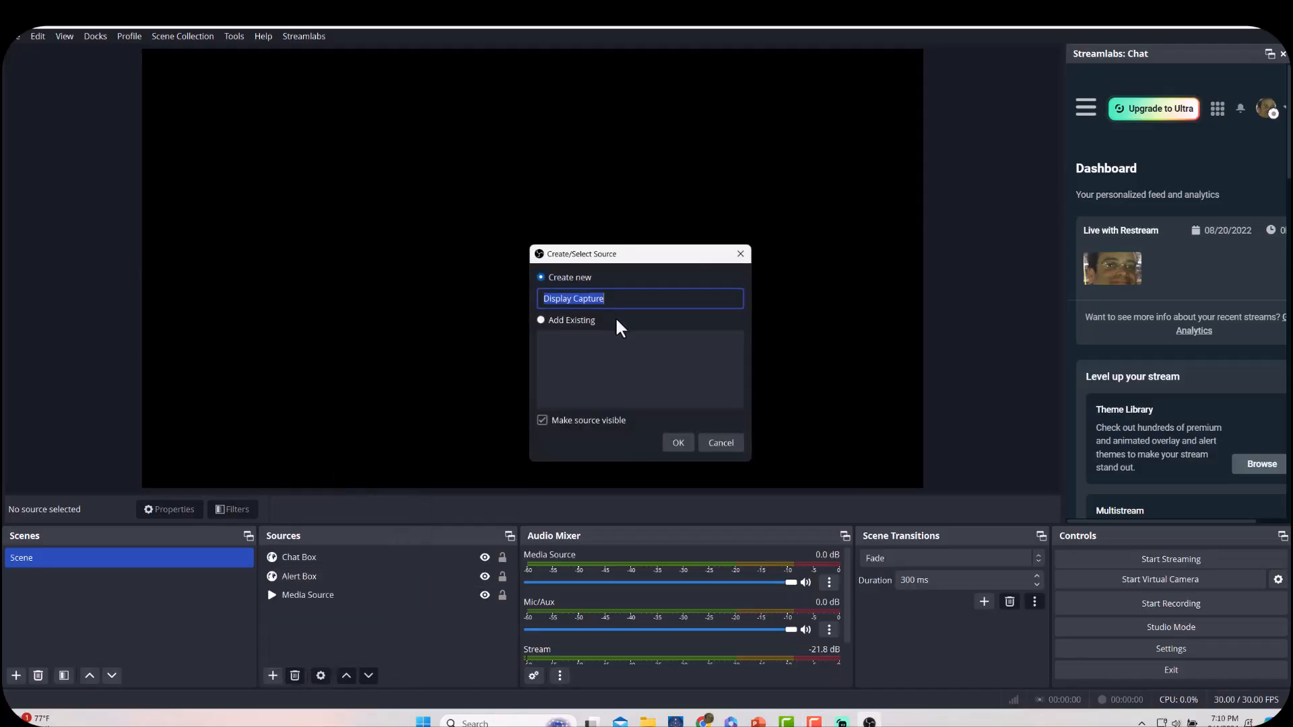
pyautogui.click(677, 442)
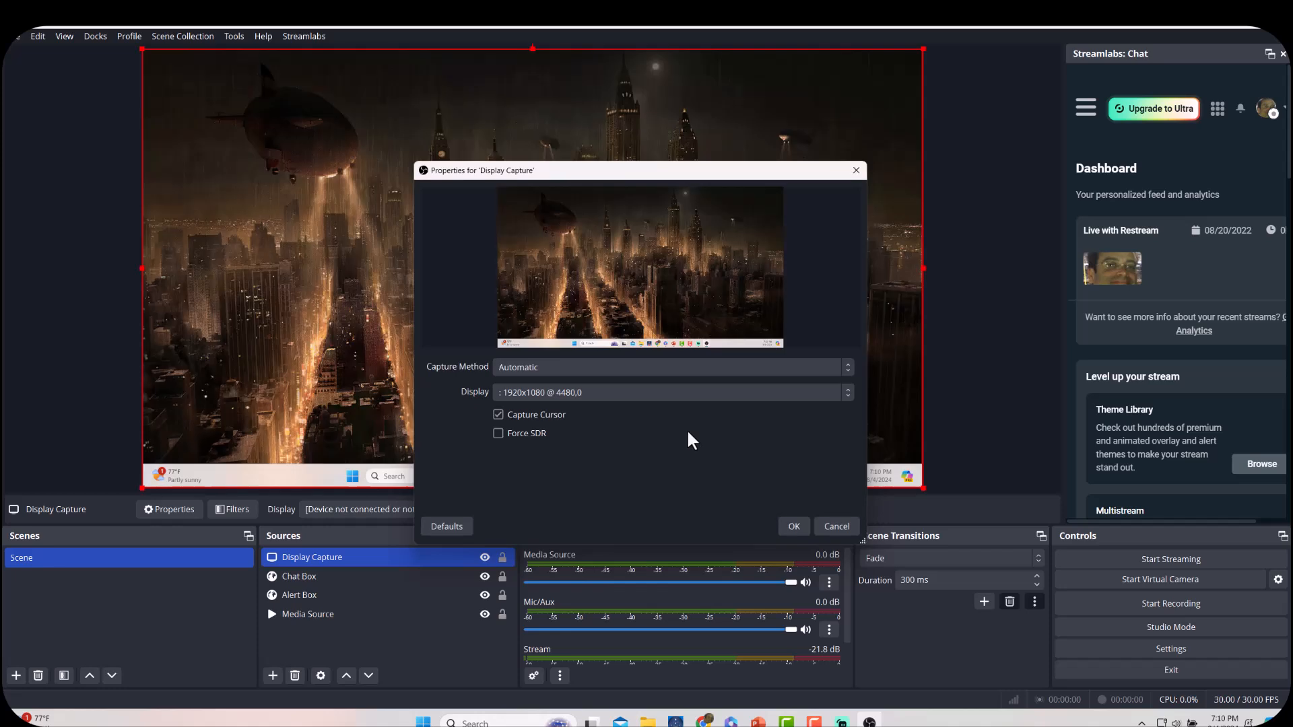
pyautogui.click(583, 367)
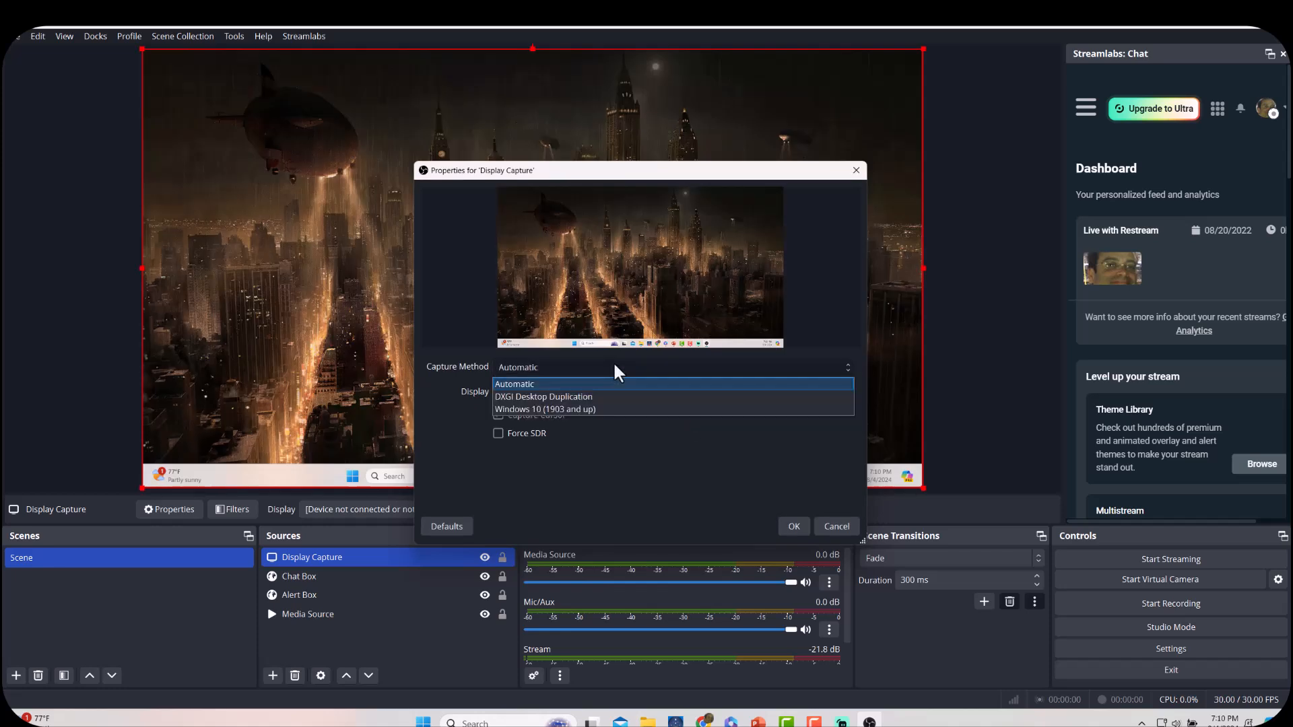
pyautogui.click(615, 368)
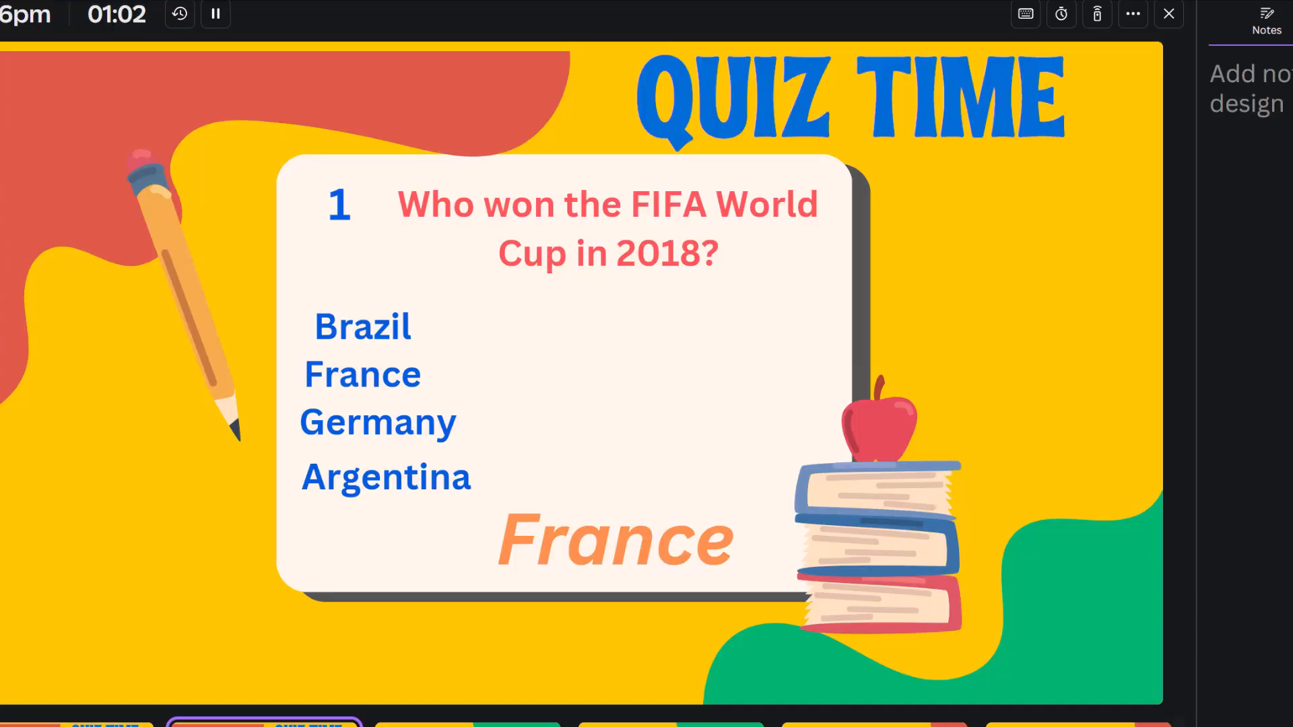
# Switch to Canva's presenter view and advance the quiz from the first answer page to the third question's answer page
pyautogui.press('Right')
pyautogui.press('Right')
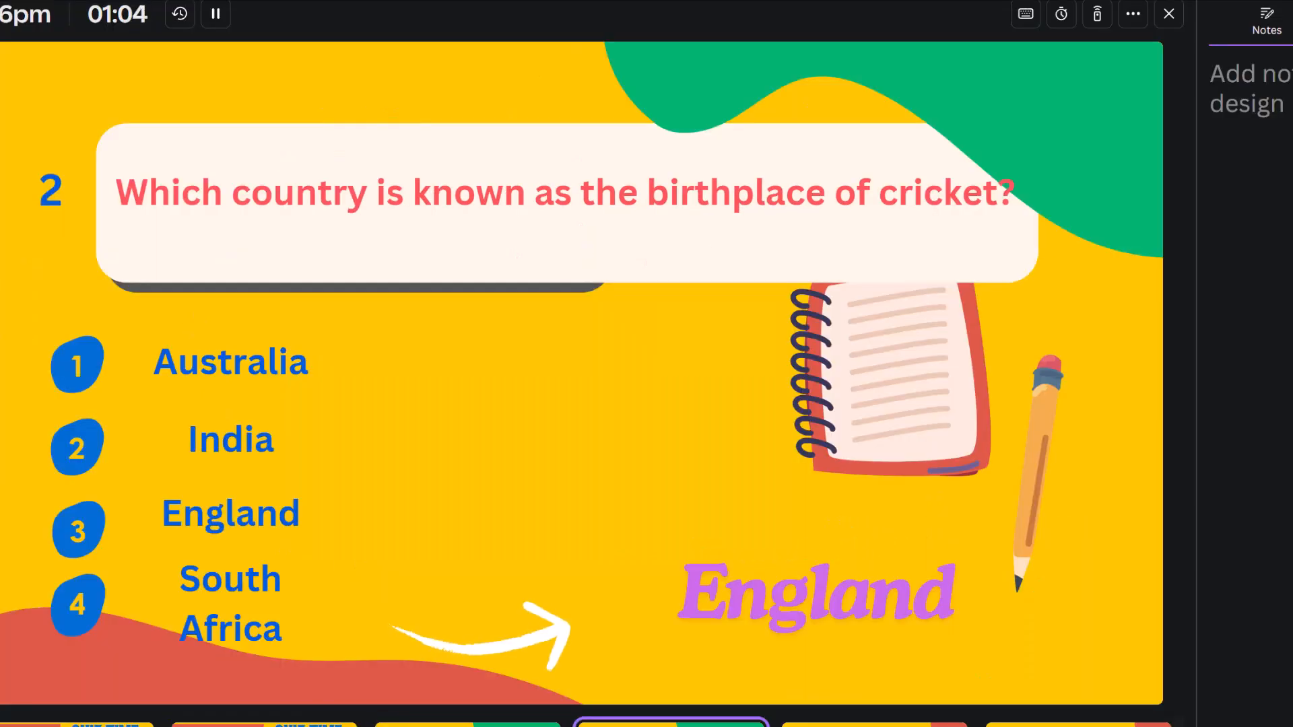
pyautogui.press('Right')
pyautogui.press('Right')
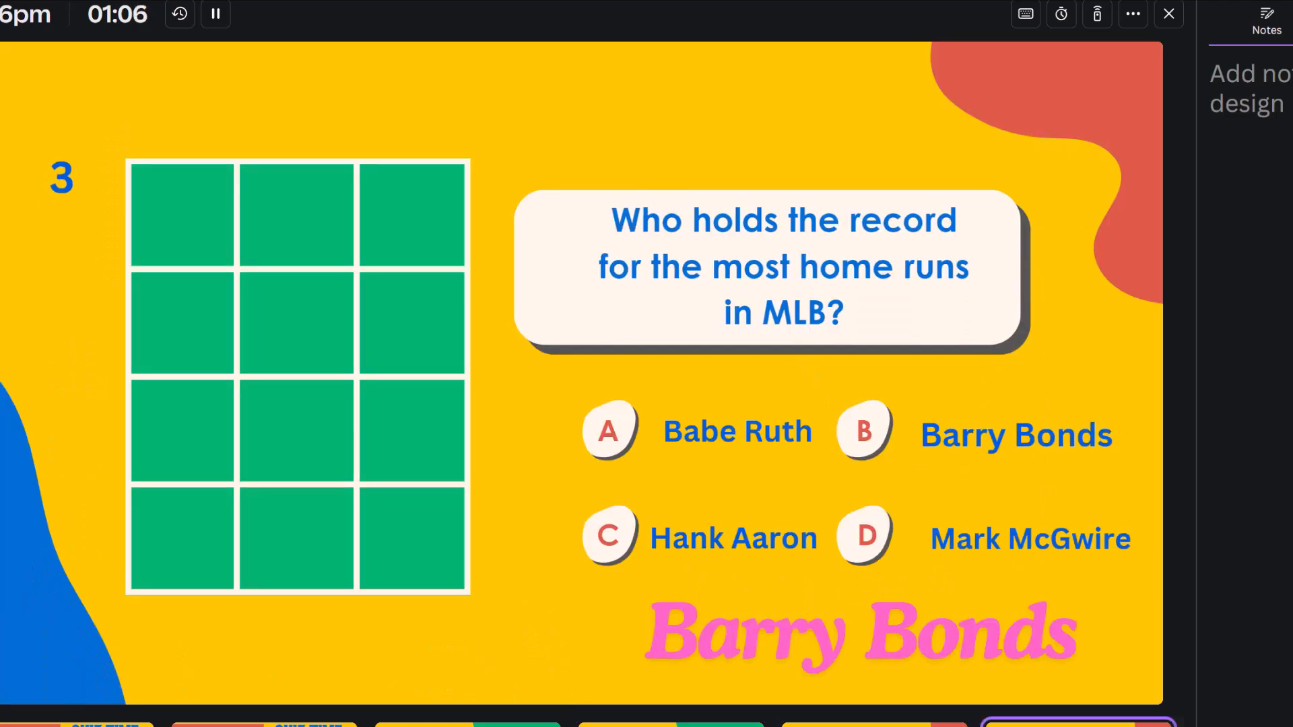